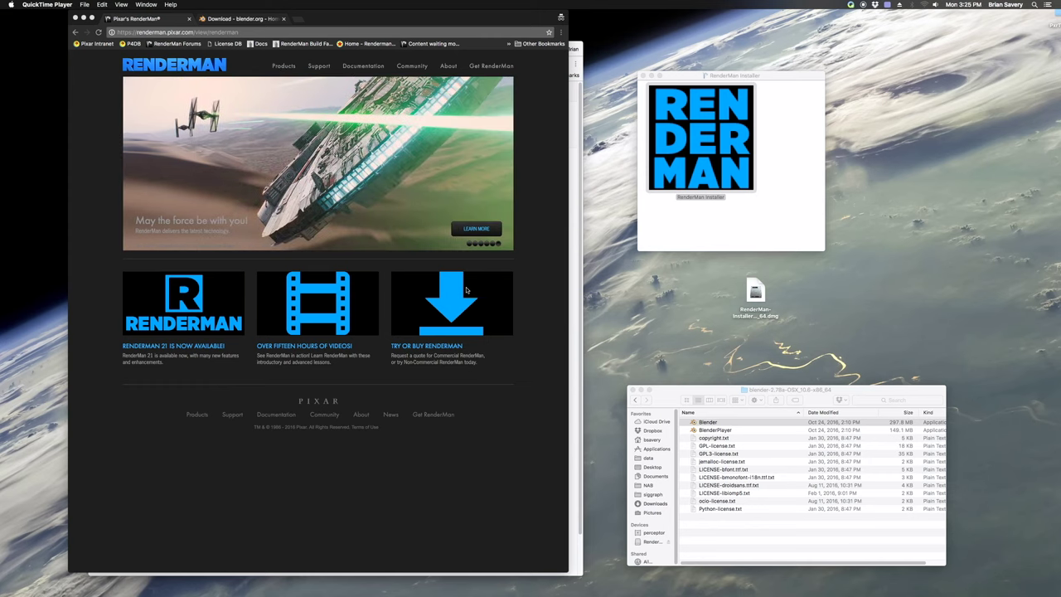
Download the Blender 2.78a Mac OS X 64-bit ZIP from the USA mirror and select the unpacked Blender app
{"action": "left_click", "coordinate": [240, 18]}
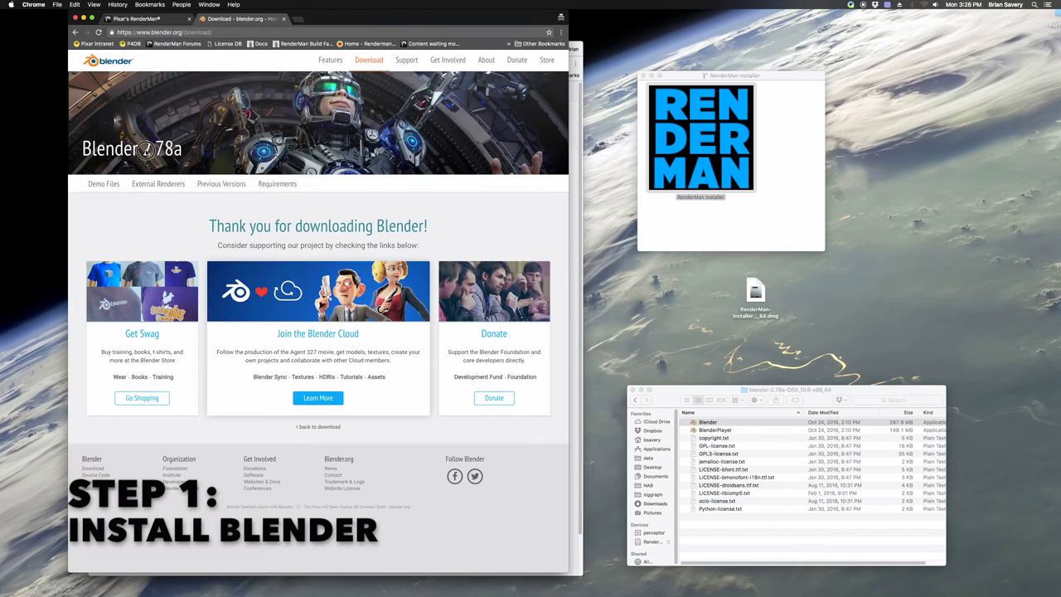
{"action": "left_click", "coordinate": [121, 66]}
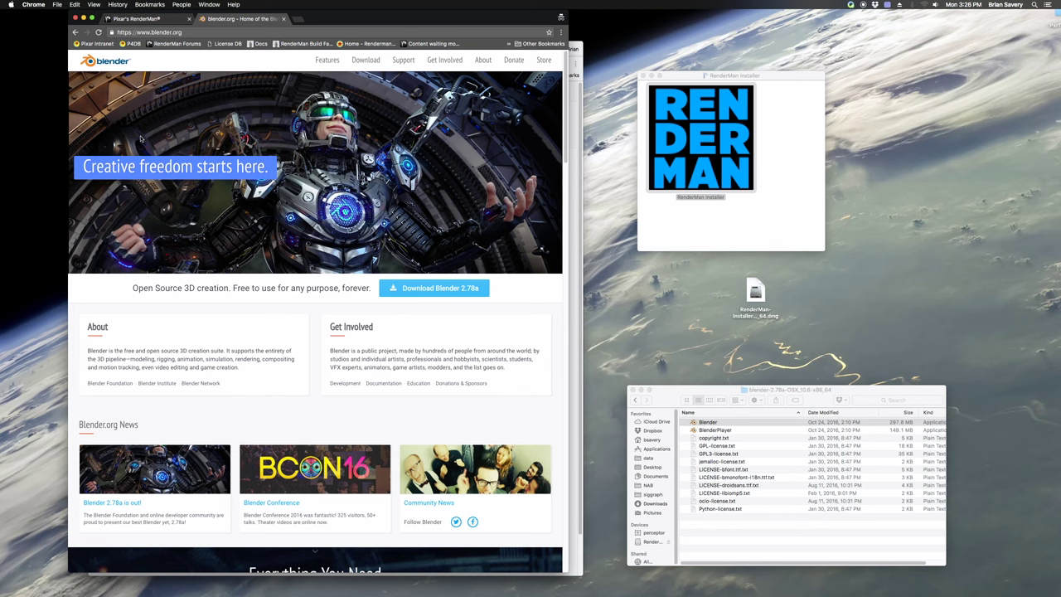
{"action": "left_click", "coordinate": [425, 292]}
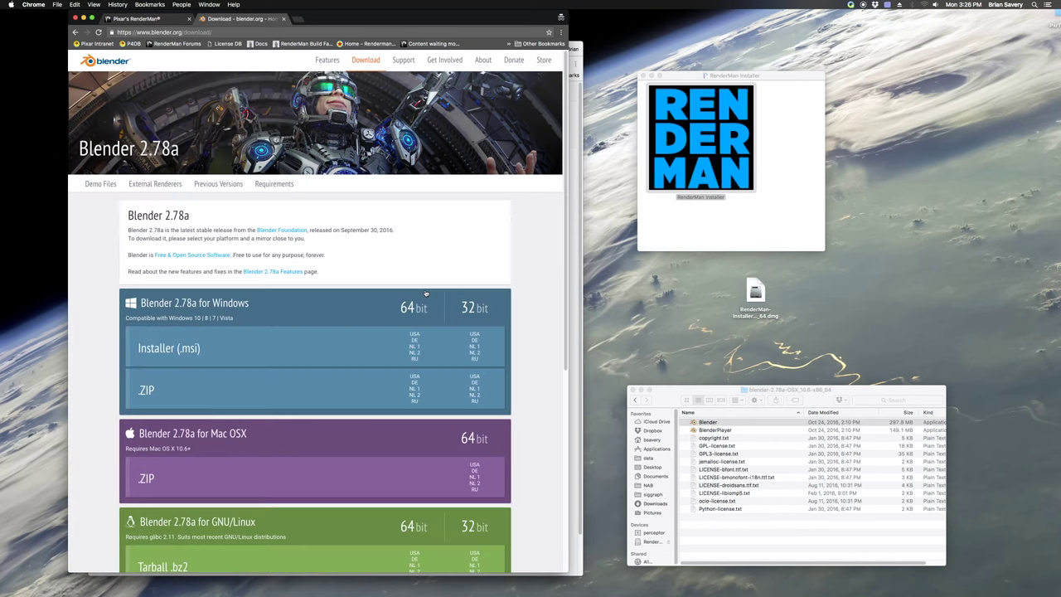
{"action": "scroll", "coordinate": [356, 386], "scroll_direction": "down", "scroll_amount": 2}
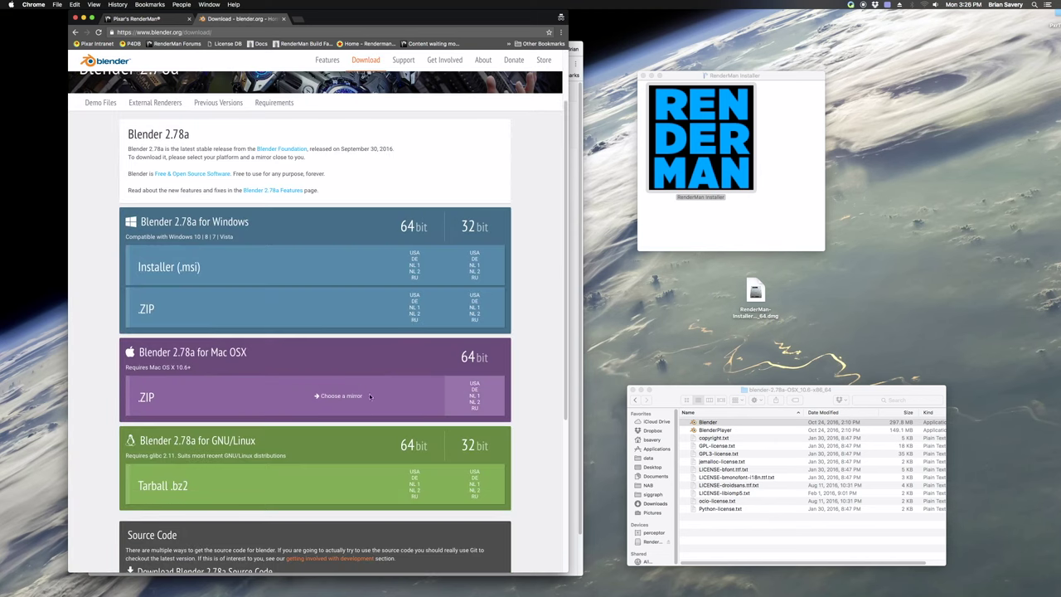
{"action": "left_click", "coordinate": [475, 384]}
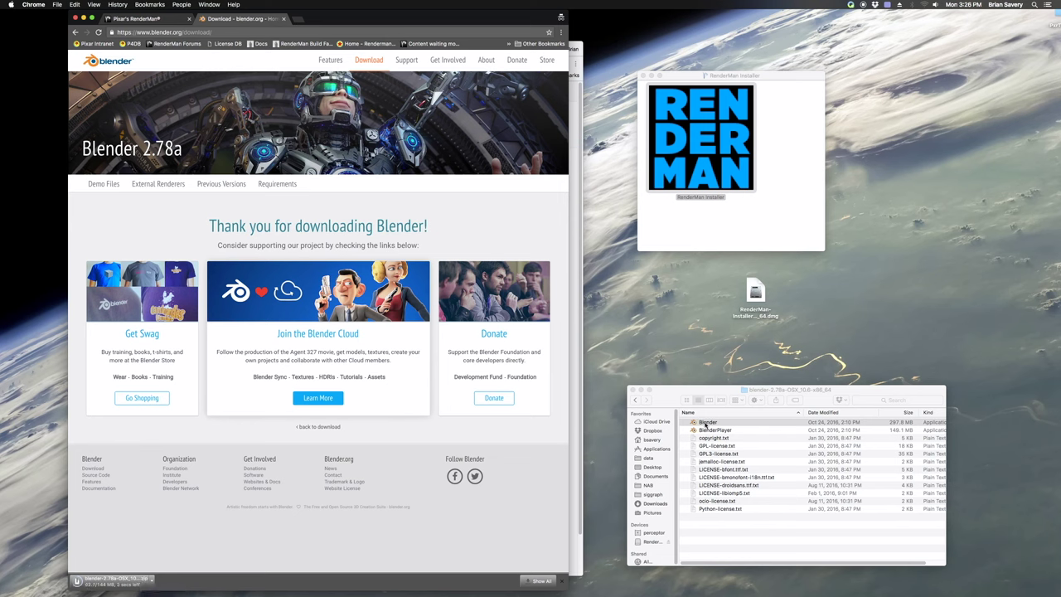
{"action": "left_click", "coordinate": [703, 422]}
Launch Blender and switch the render engine to Cycles Render
{"action": "double_click", "coordinate": [696, 423]}
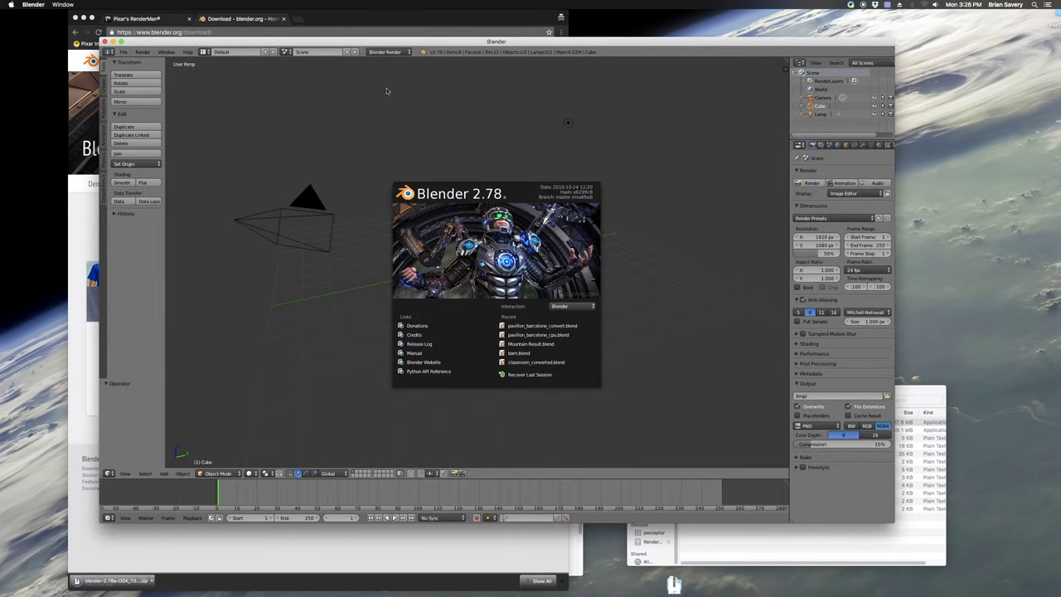
{"action": "left_click", "coordinate": [388, 51]}
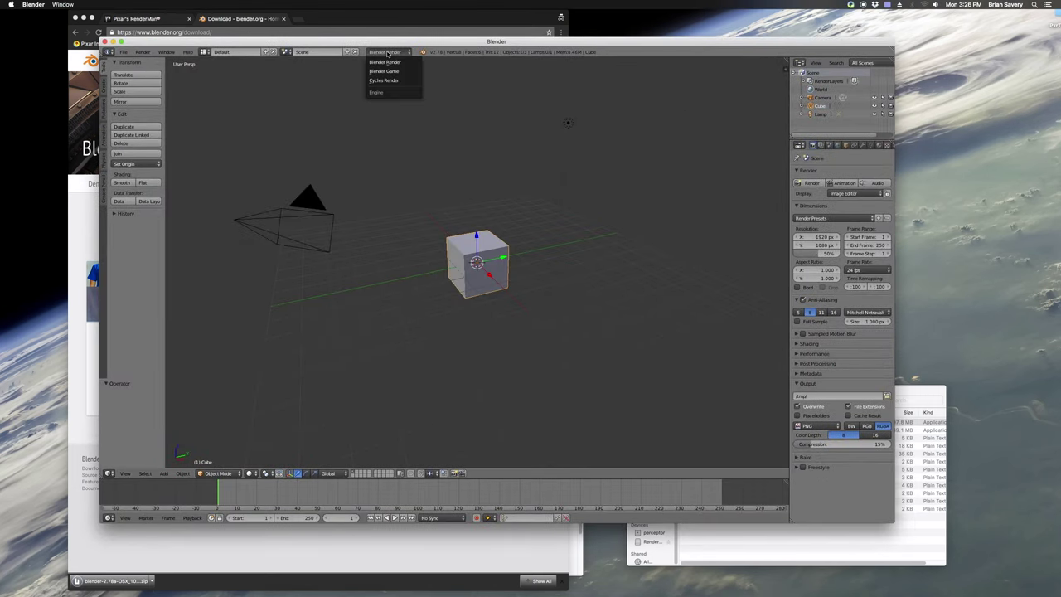
{"action": "left_click", "coordinate": [384, 83]}
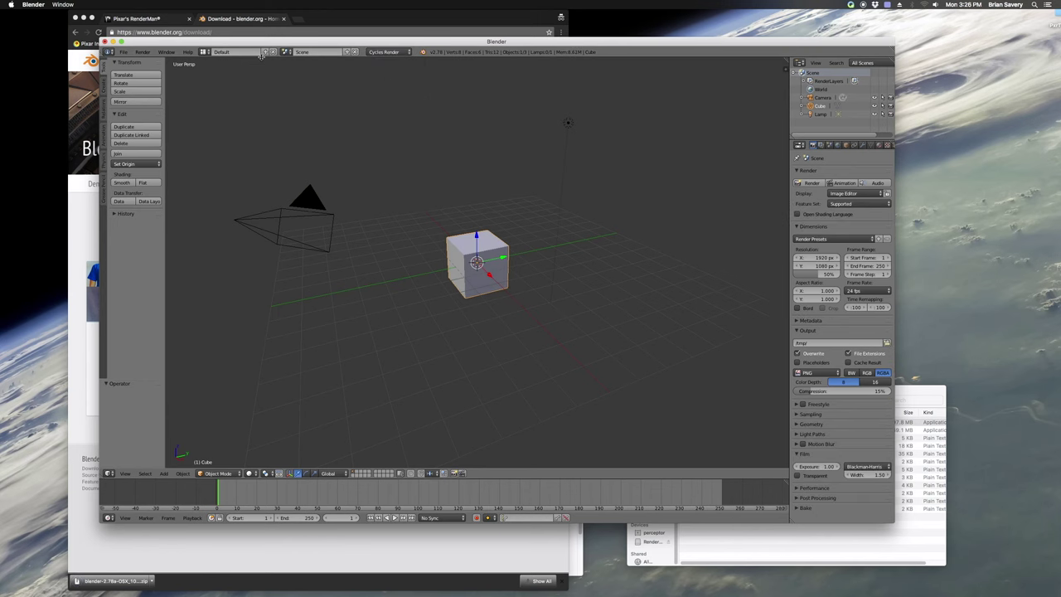
Render the default cube as an image, then quit Blender and return to the RenderMan page
{"action": "left_click", "coordinate": [143, 52]}
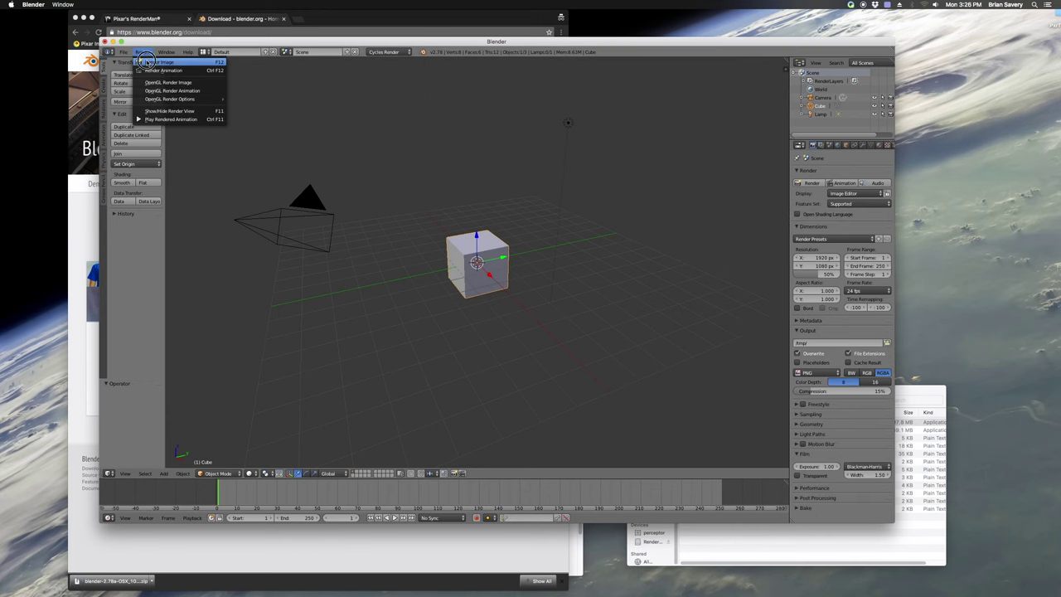
{"action": "left_click", "coordinate": [153, 61]}
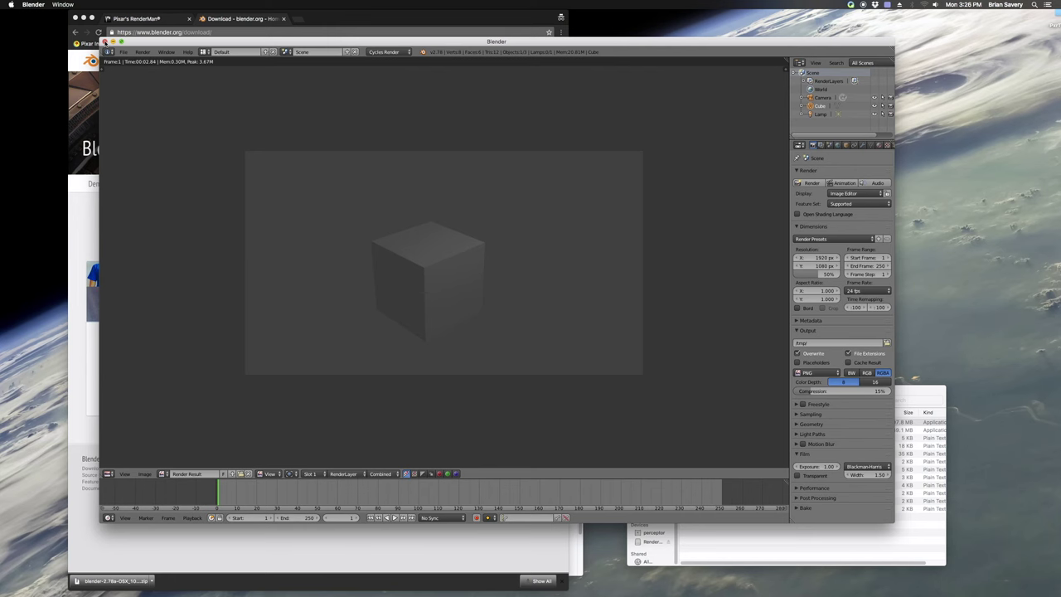
{"action": "left_click", "coordinate": [104, 41]}
{"action": "left_click", "coordinate": [134, 18]}
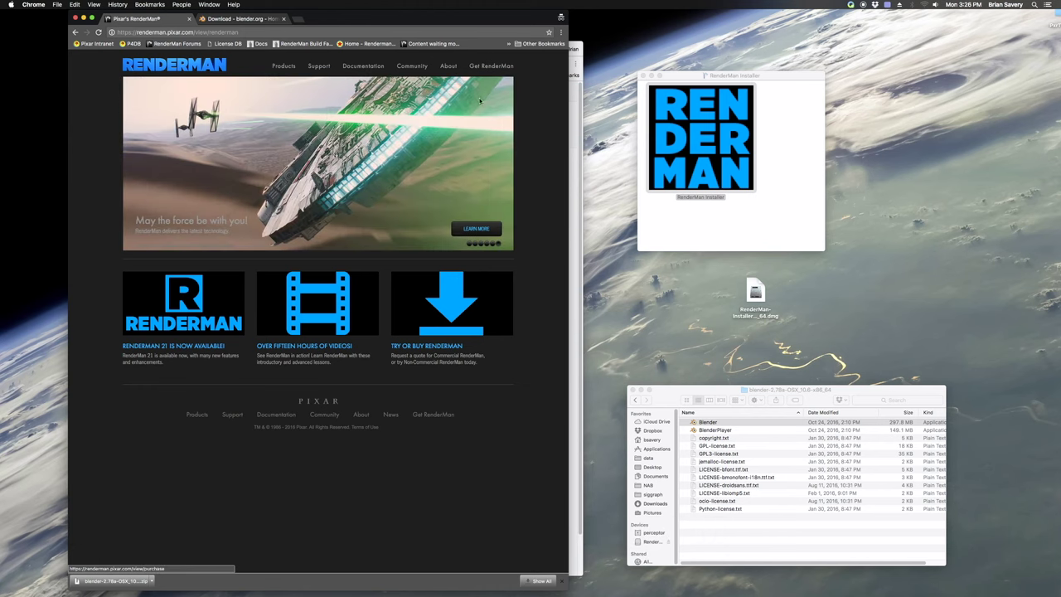
Go through Get RenderMan, Non-Commercial Learn More and Download & Install to the Step 1 registration form
{"action": "left_click", "coordinate": [485, 67]}
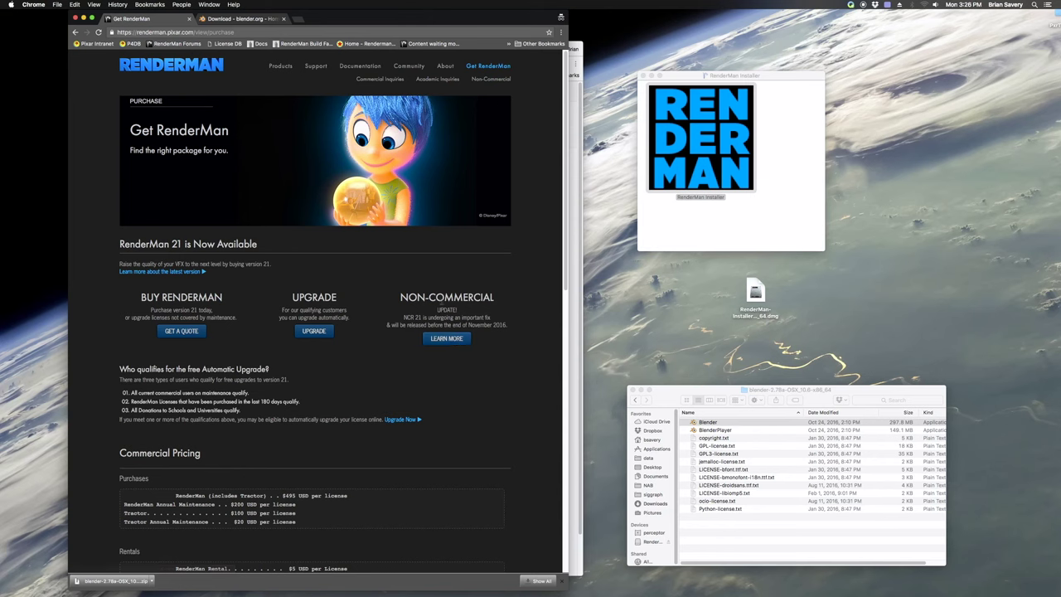
{"action": "left_click_drag", "start_coordinate": [398, 292], "coordinate": [491, 320]}
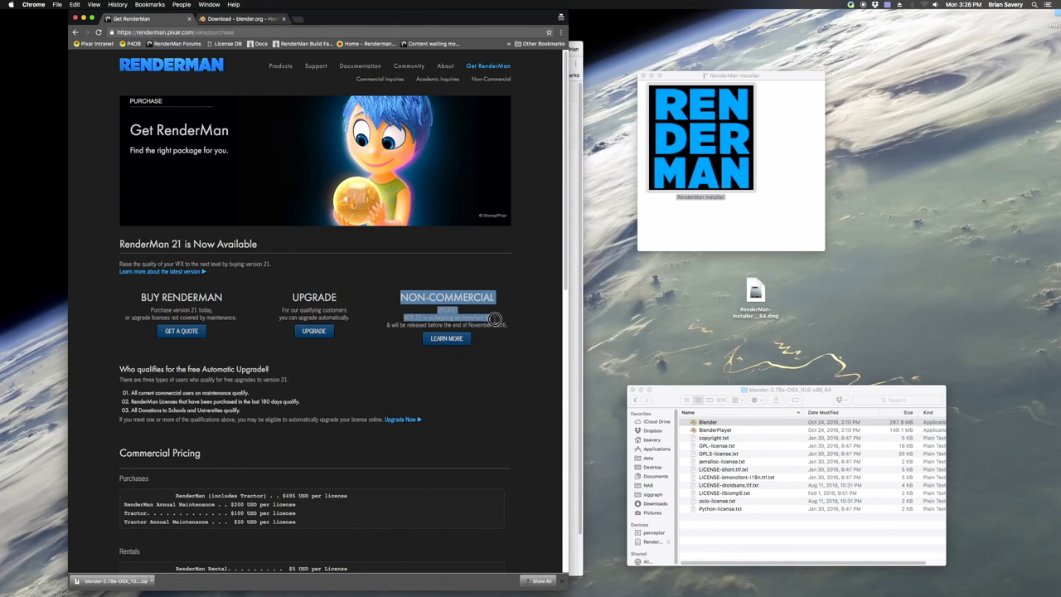
{"action": "left_click", "coordinate": [446, 339]}
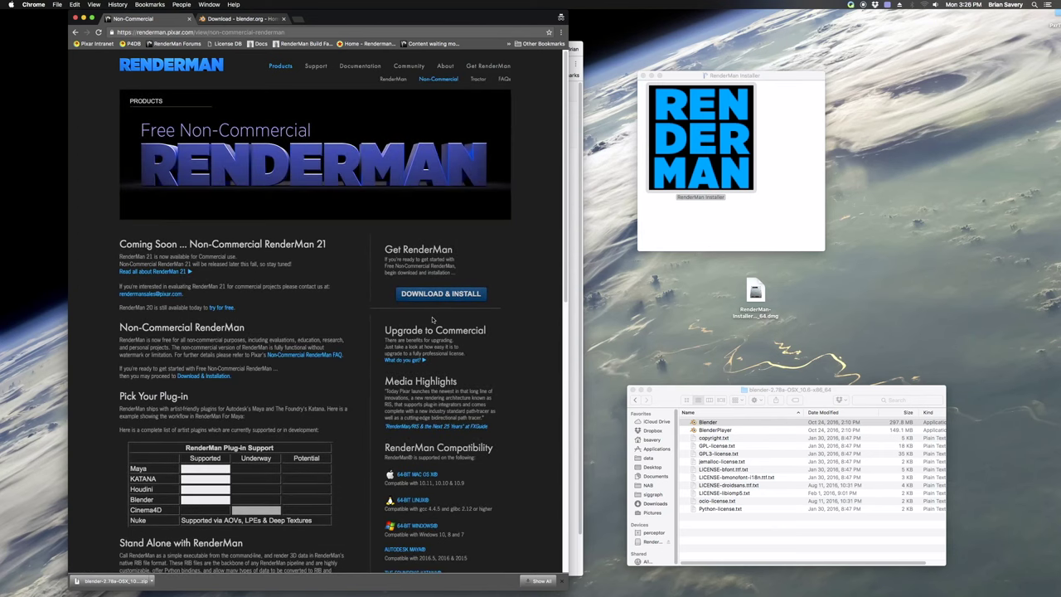
{"action": "left_click", "coordinate": [434, 294]}
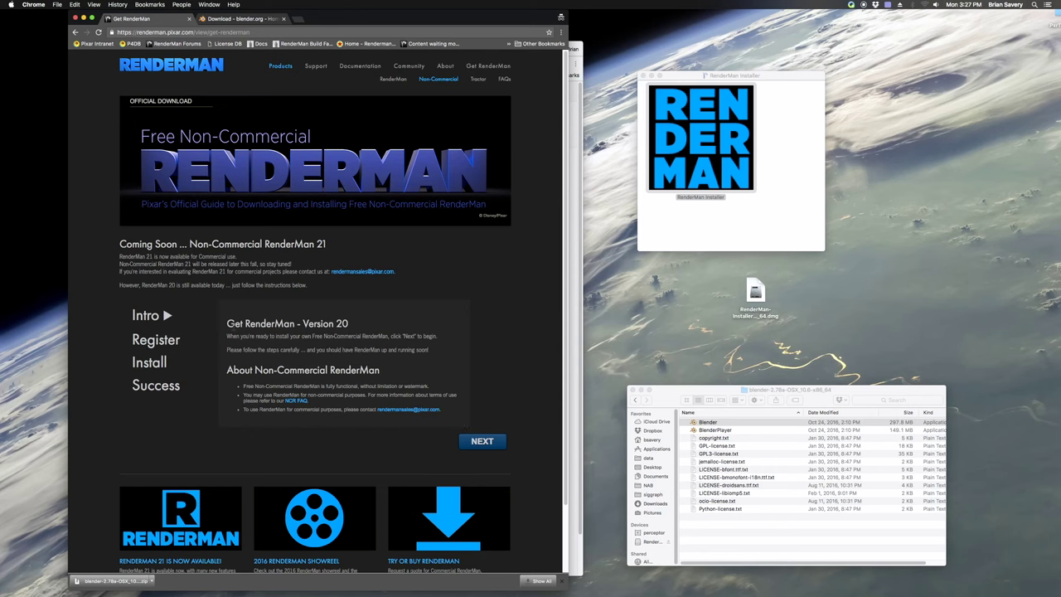
{"action": "left_click_drag", "start_coordinate": [333, 324], "coordinate": [351, 324]}
{"action": "left_click", "coordinate": [487, 442]}
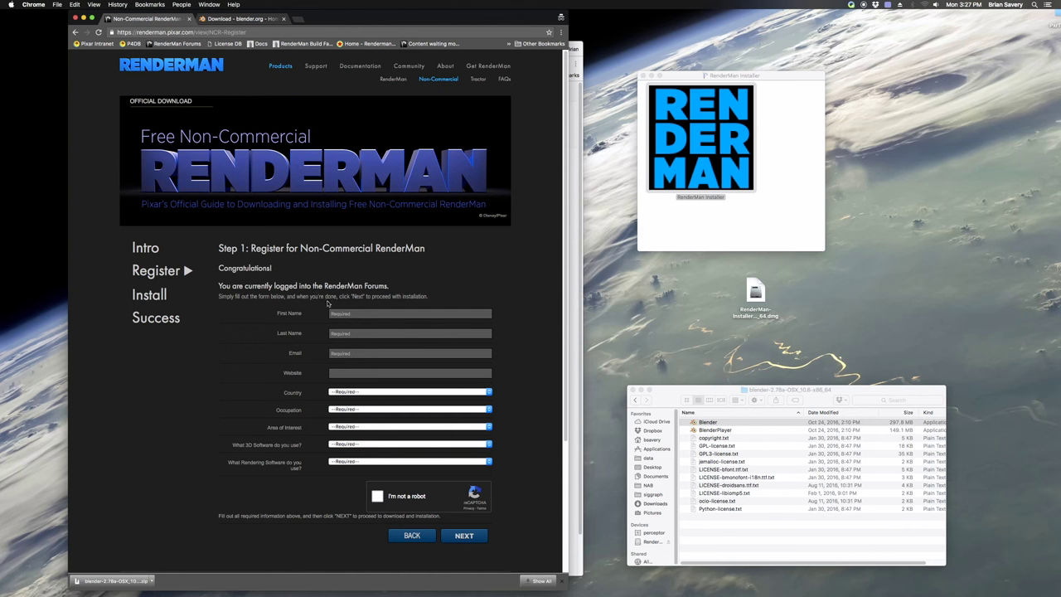
Enter the registrant's first and last name in the registration form
{"action": "left_click", "coordinate": [363, 392]}
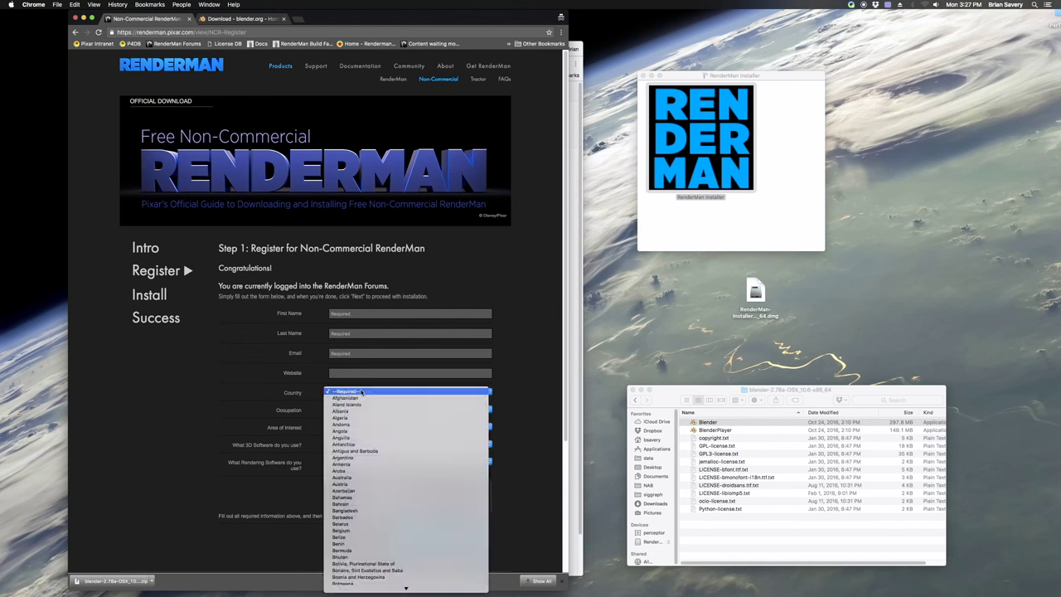
{"action": "left_click", "coordinate": [320, 359]}
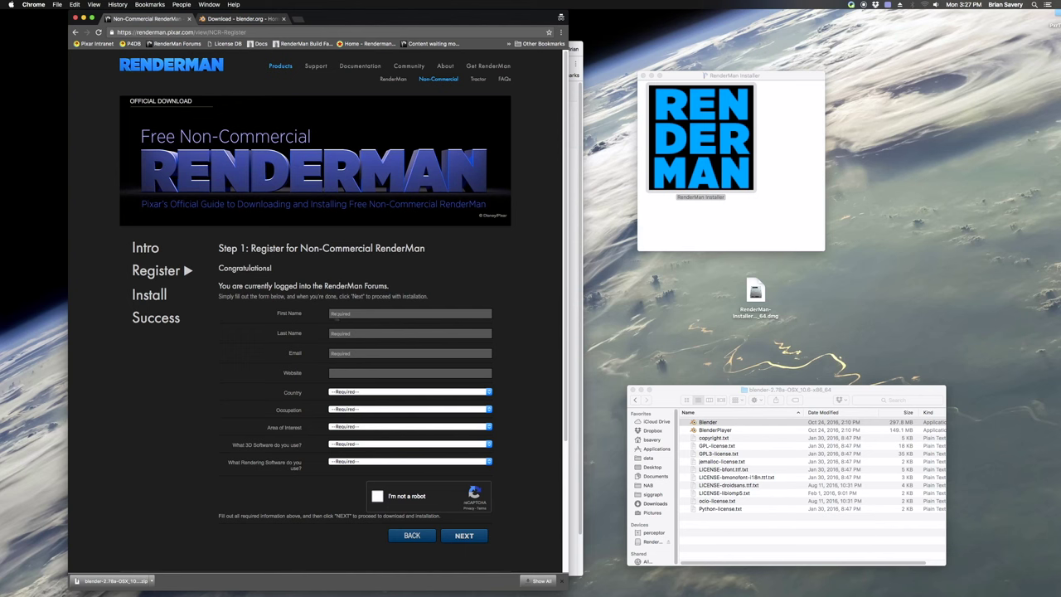
{"action": "left_click", "coordinate": [338, 313]}
{"action": "type", "text": "Brian"}
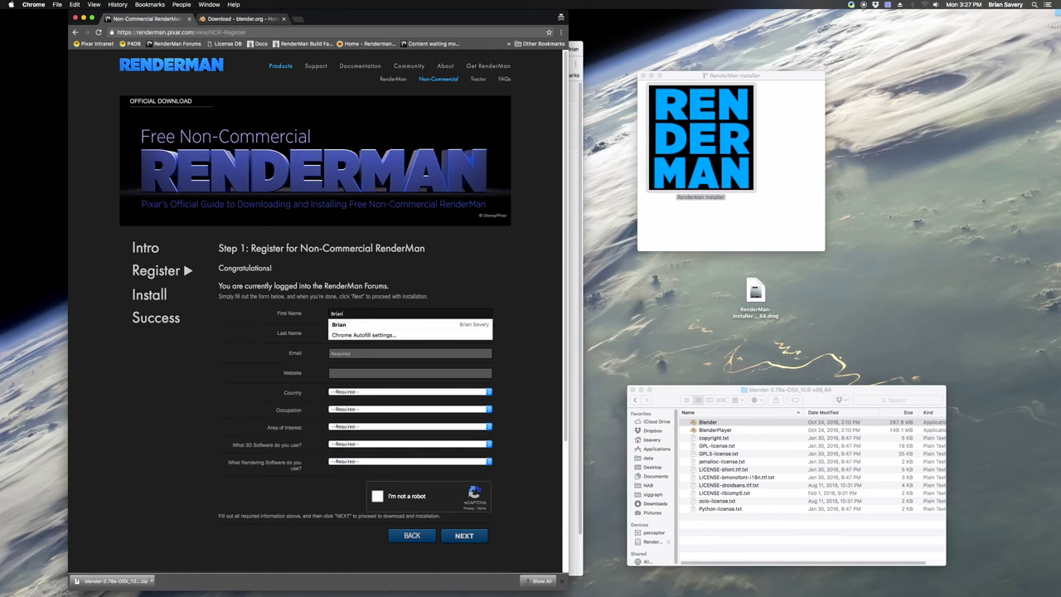
{"action": "key", "text": "Tab"}
{"action": "type", "text": "Savery"}
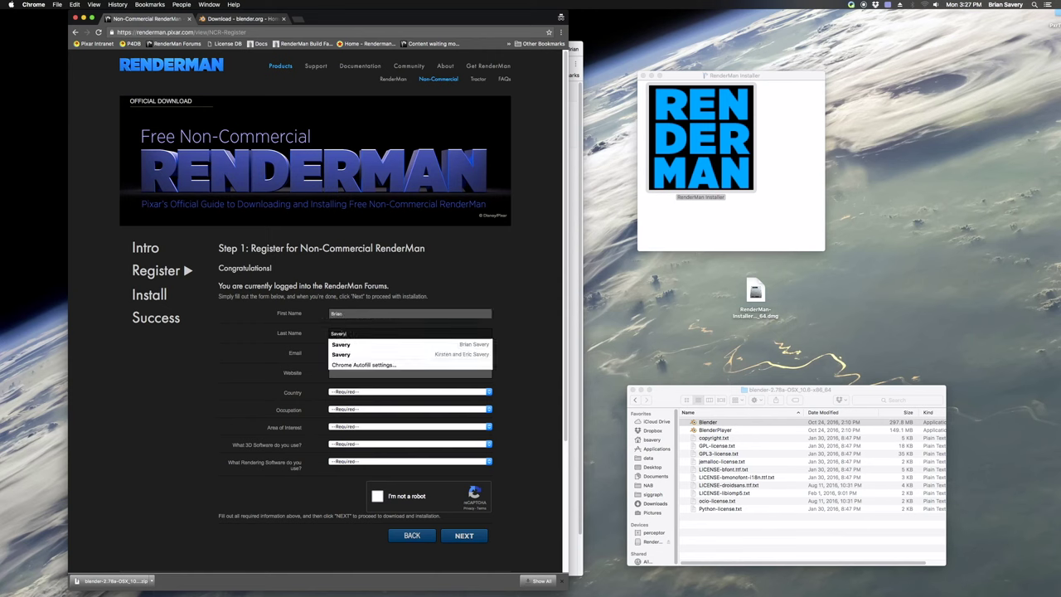
{"action": "key", "text": "Tab"}
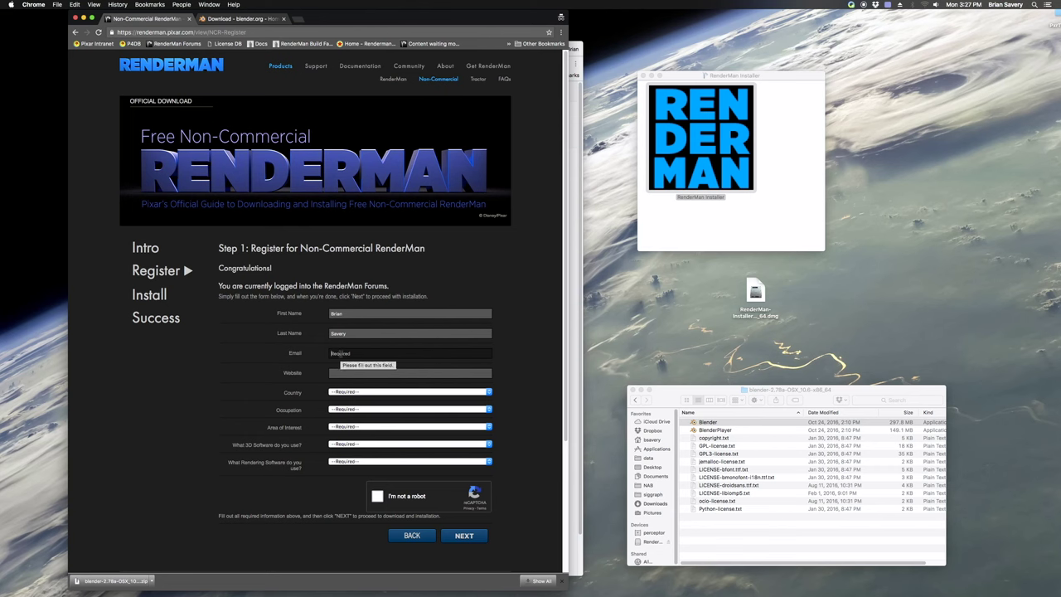
Enter and correct the registrant's e-mail address
{"action": "left_click", "coordinate": [340, 353]}
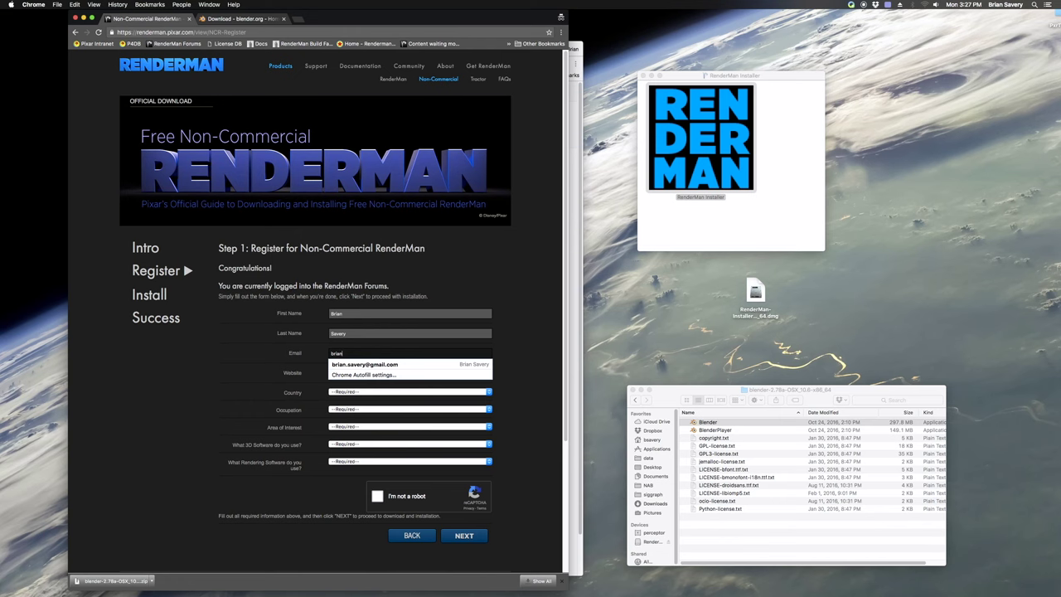
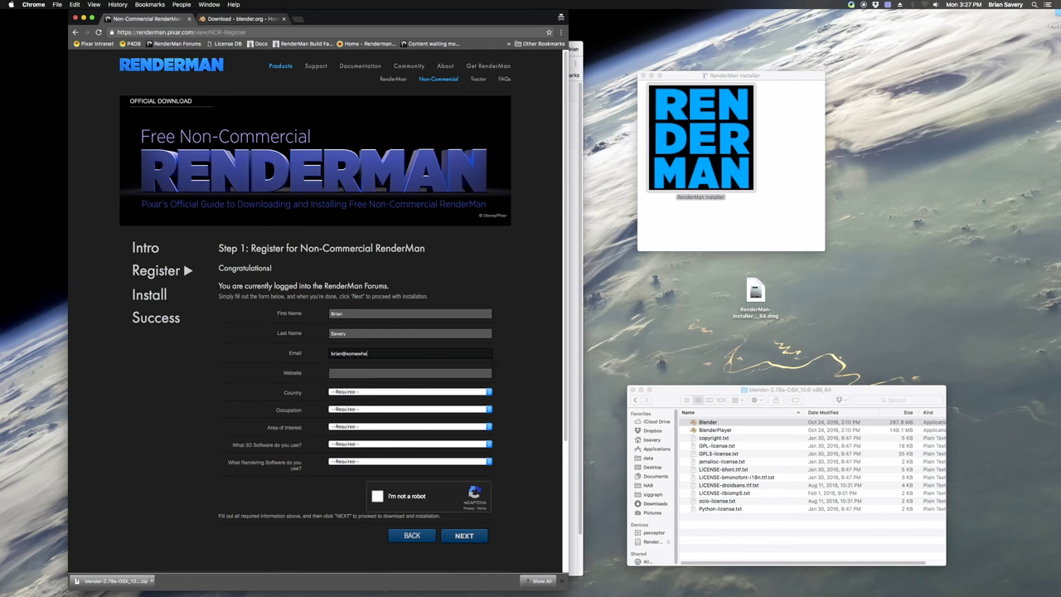
{"action": "type", "text": "ere.com"}
{"action": "key", "text": "Tab"}
{"action": "key", "text": "Tab"}
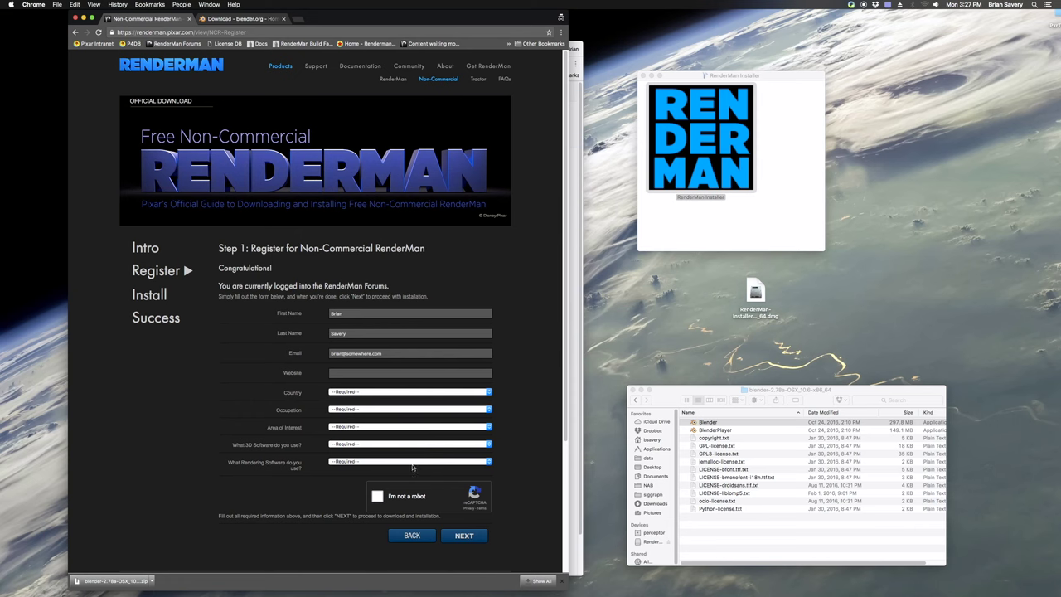
Set country United States, occupation Developer, interest Animation, 3D software Blender, rendering software RenderMan
{"action": "left_click", "coordinate": [371, 398]}
{"action": "scroll", "coordinate": [368, 451], "scroll_direction": "down", "scroll_amount": 20}
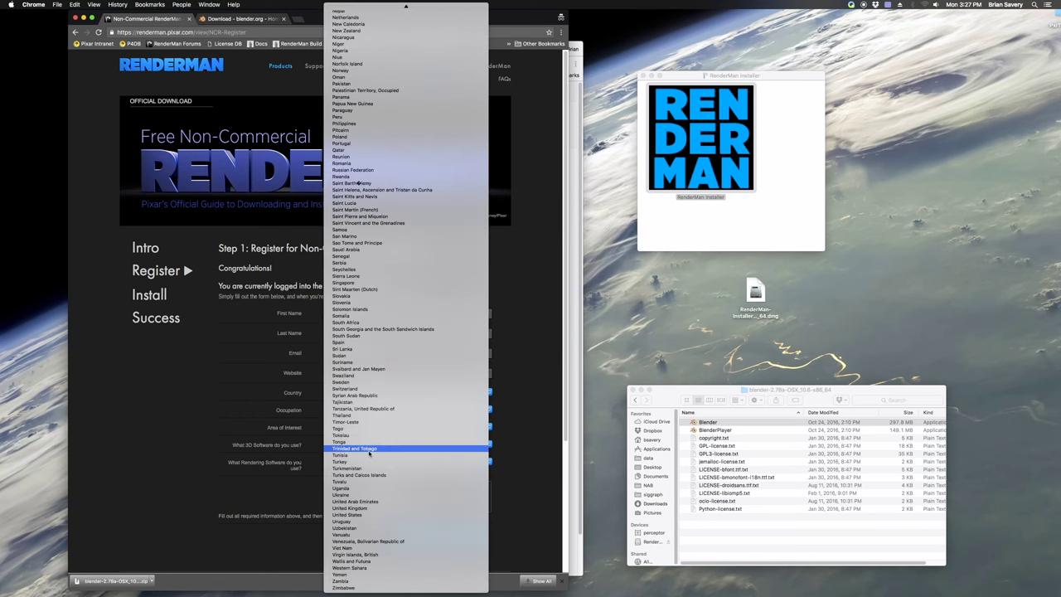
{"action": "left_click", "coordinate": [348, 514]}
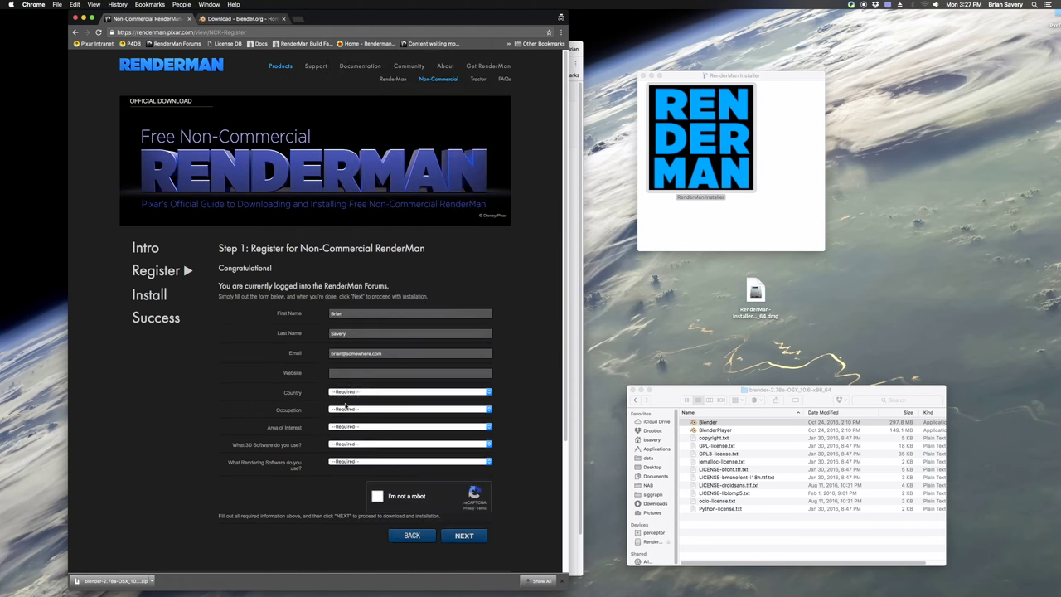
{"action": "left_click", "coordinate": [346, 409]}
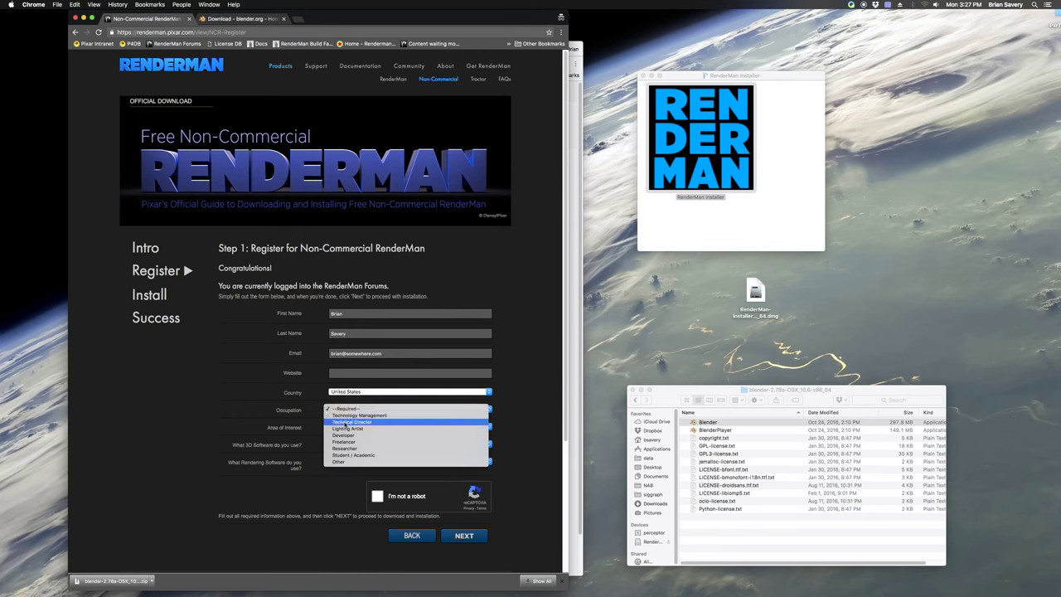
{"action": "left_click", "coordinate": [353, 436]}
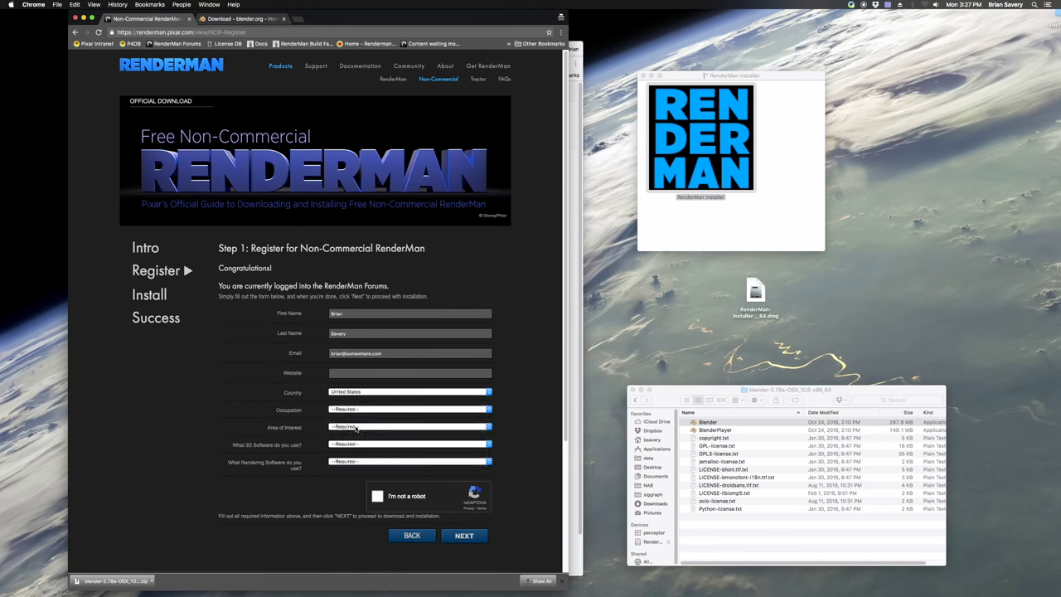
{"action": "left_click", "coordinate": [354, 428]}
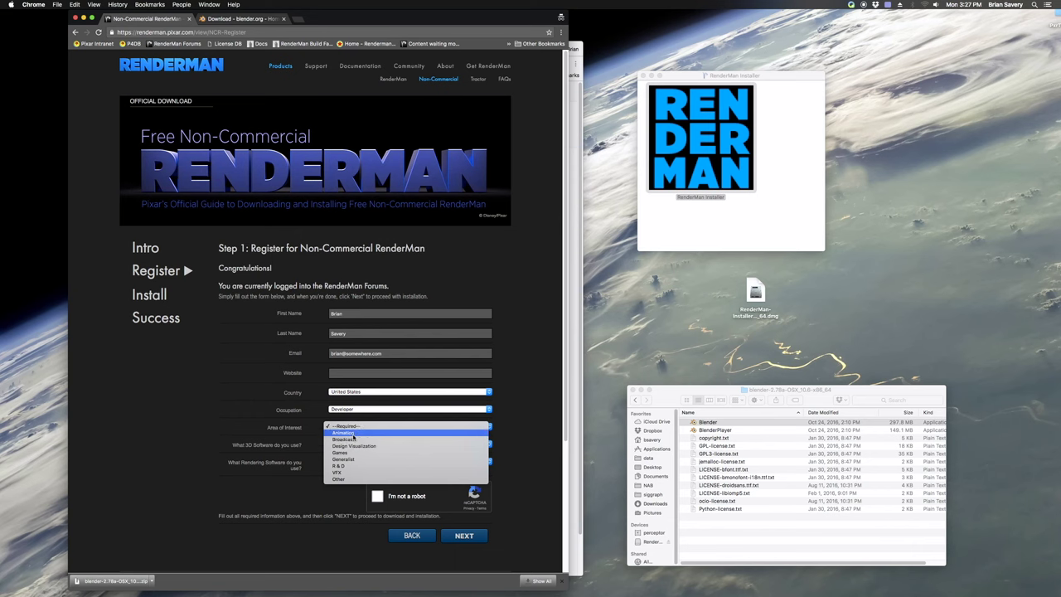
{"action": "left_click", "coordinate": [354, 434]}
{"action": "left_click", "coordinate": [353, 445]}
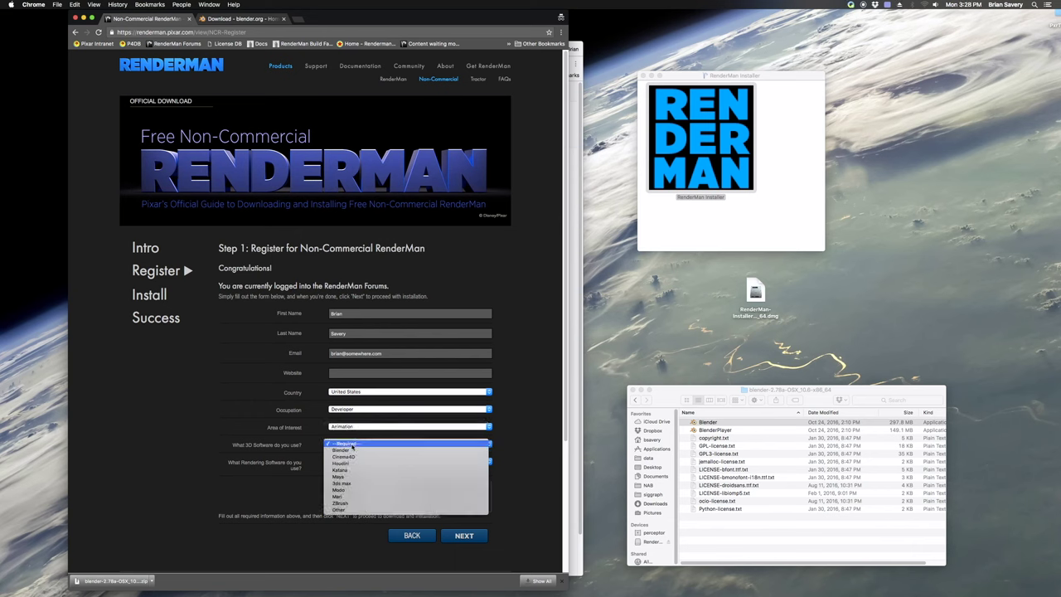
{"action": "left_click", "coordinate": [353, 449]}
{"action": "left_click", "coordinate": [355, 462]}
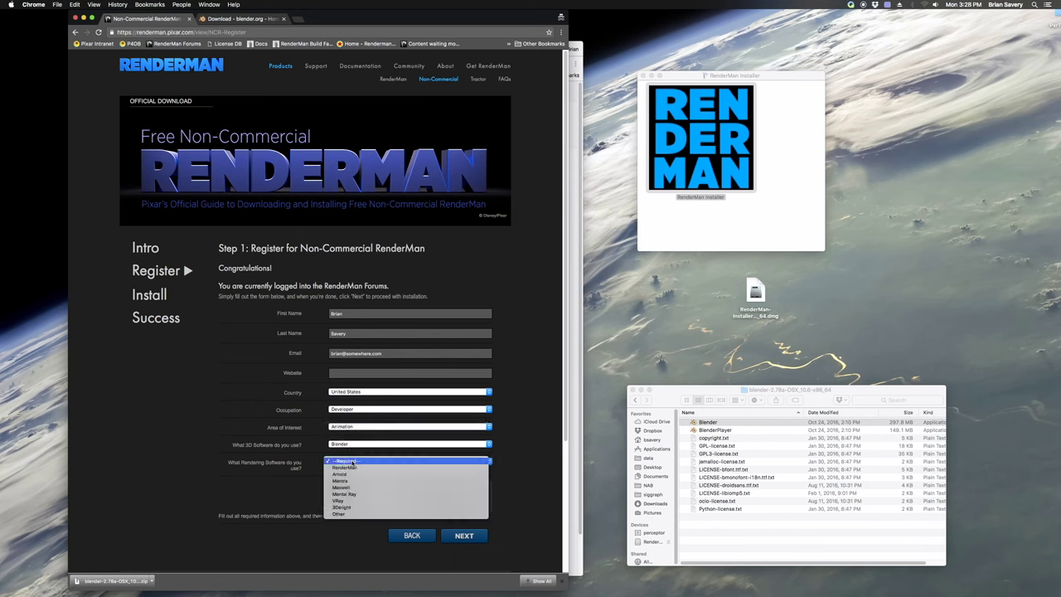
{"action": "left_click", "coordinate": [354, 468]}
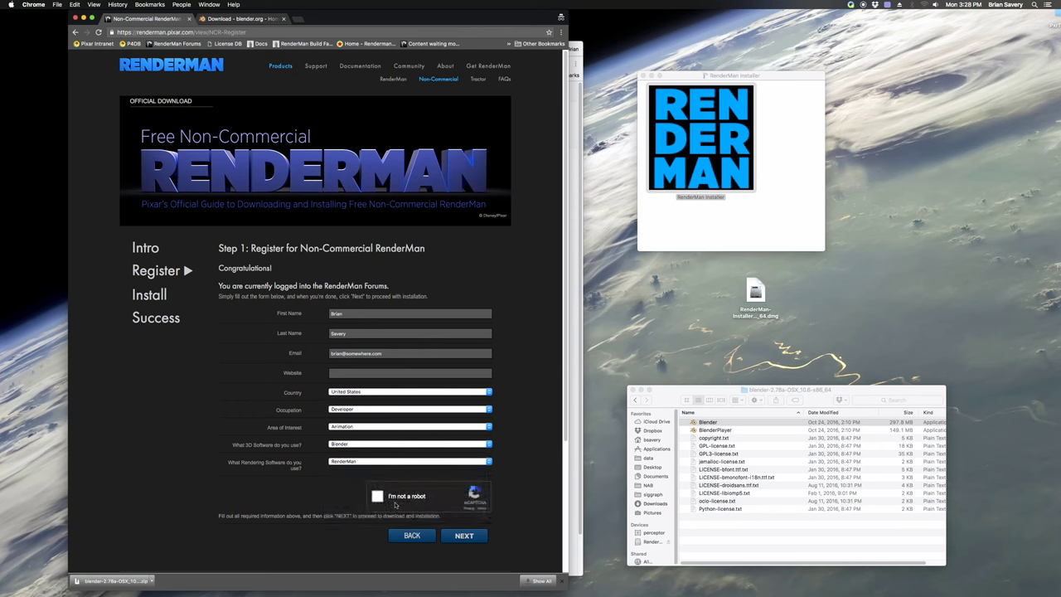
Pass the reCAPTCHA by selecting the three street-sign tiles and verifying
{"action": "left_click", "coordinate": [377, 496]}
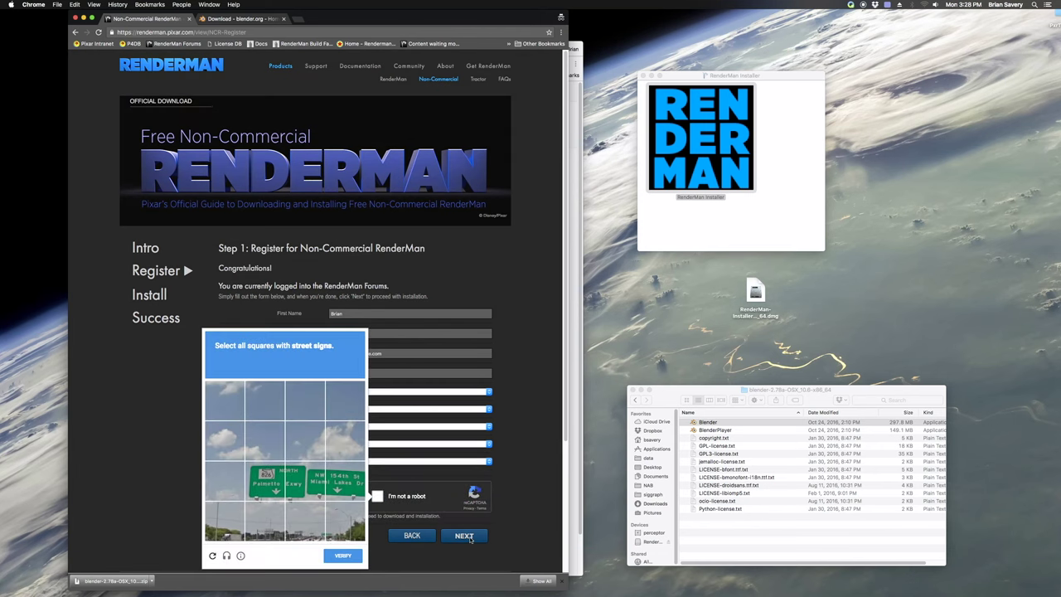
{"action": "left_click", "coordinate": [268, 487]}
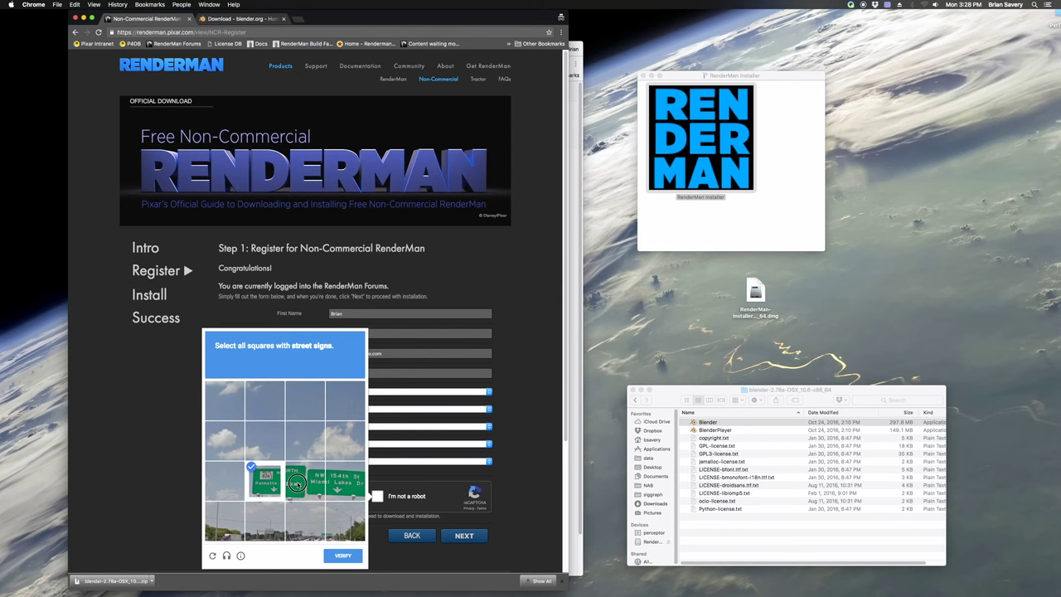
{"action": "left_click", "coordinate": [299, 483]}
{"action": "left_click", "coordinate": [341, 483]}
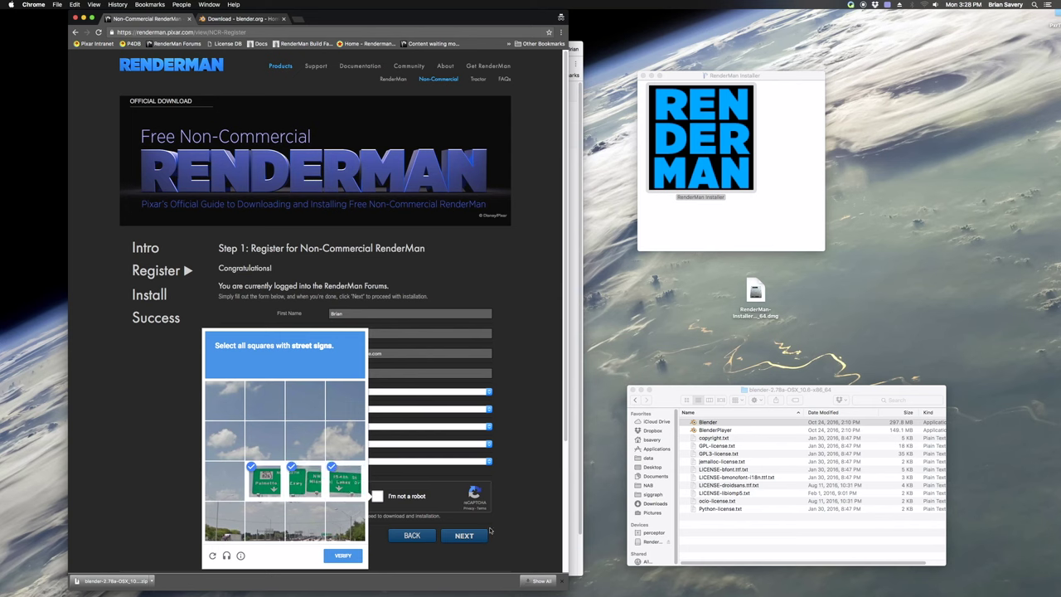
{"action": "left_click", "coordinate": [358, 555]}
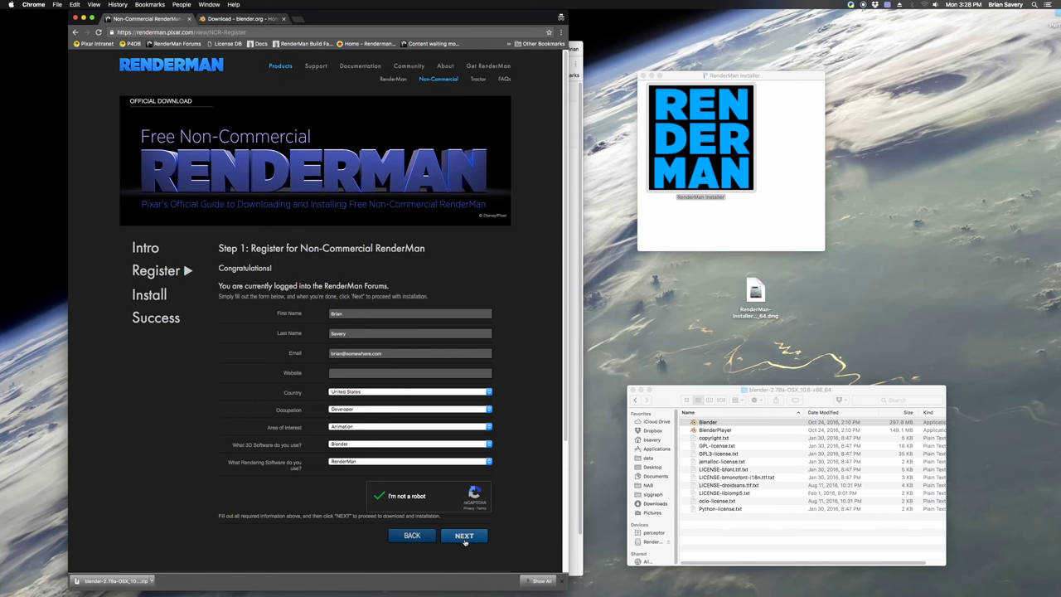
Submit the registration, request the installer, and enter the forum user name and password at login
{"action": "left_click", "coordinate": [464, 537]}
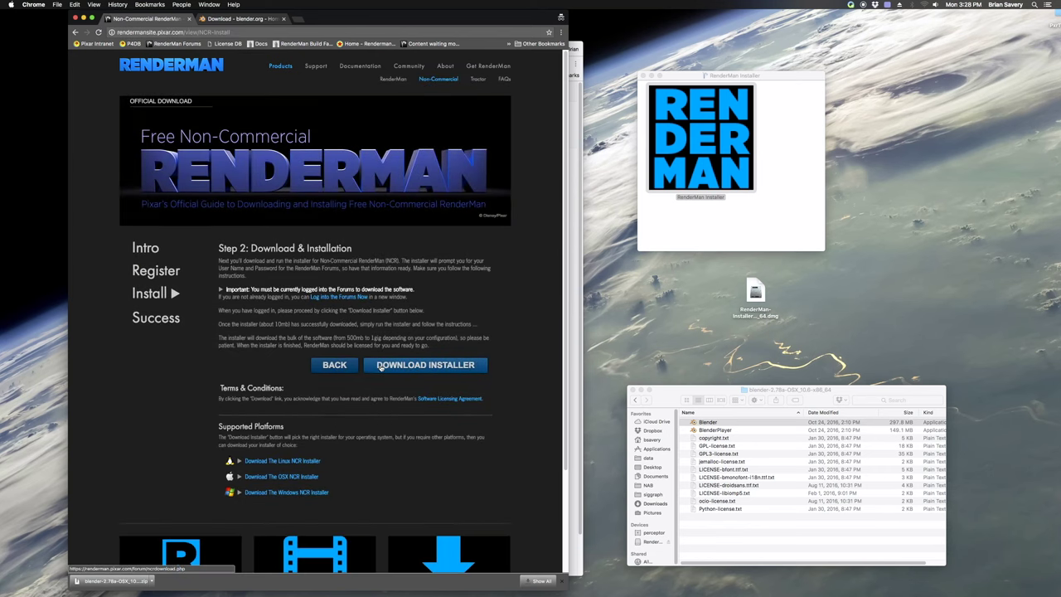
{"action": "left_click", "coordinate": [379, 366]}
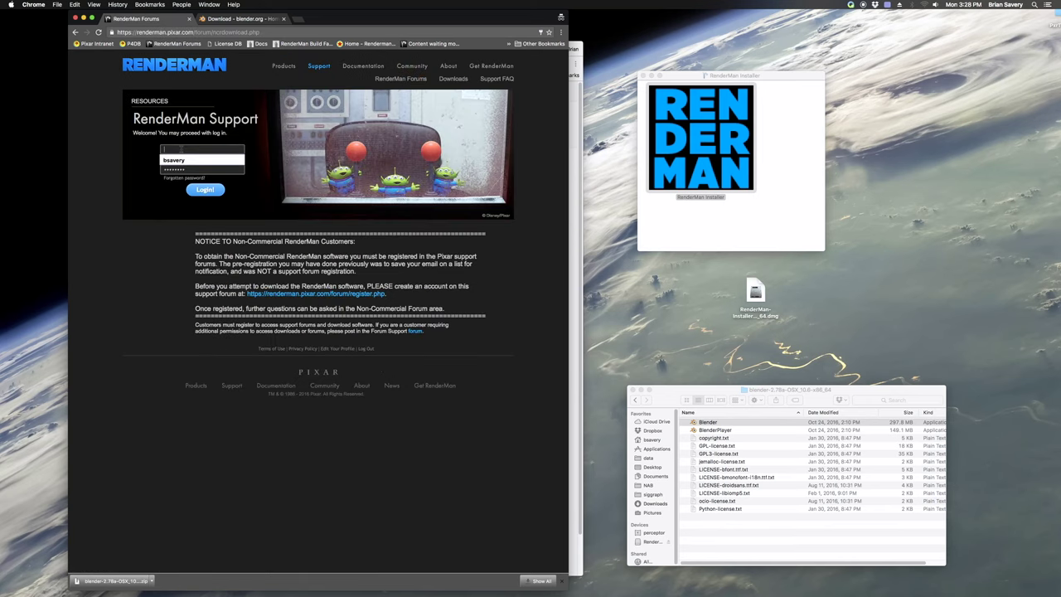
{"action": "type", "text": "ry"}
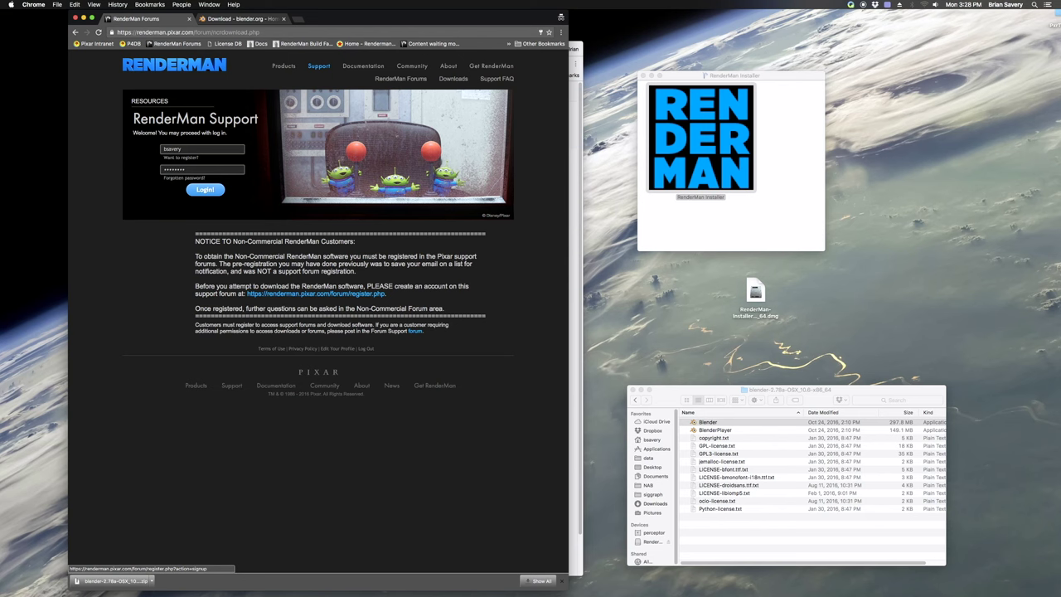
{"action": "key", "text": "super+a"}
{"action": "type", "text": "bsavery1434"}
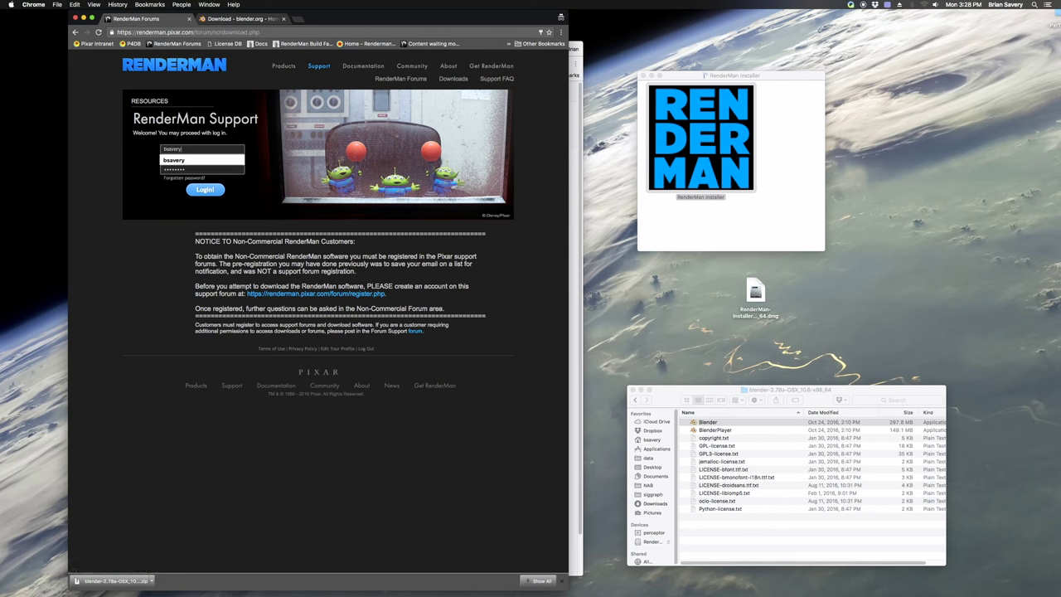
{"action": "key", "text": "Tab"}
{"action": "key", "text": "BackSpace"}
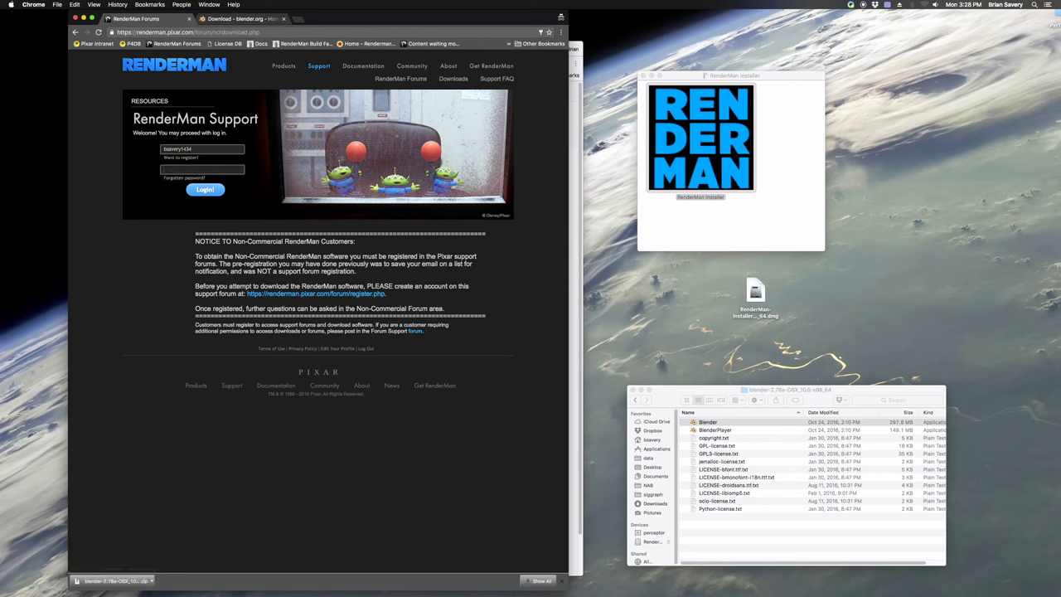
{"action": "type", "text": "••••••••••"}
Log in to the forum, keep the downloaded installer, and open the RenderMan Installer app
{"action": "key", "text": "Return"}
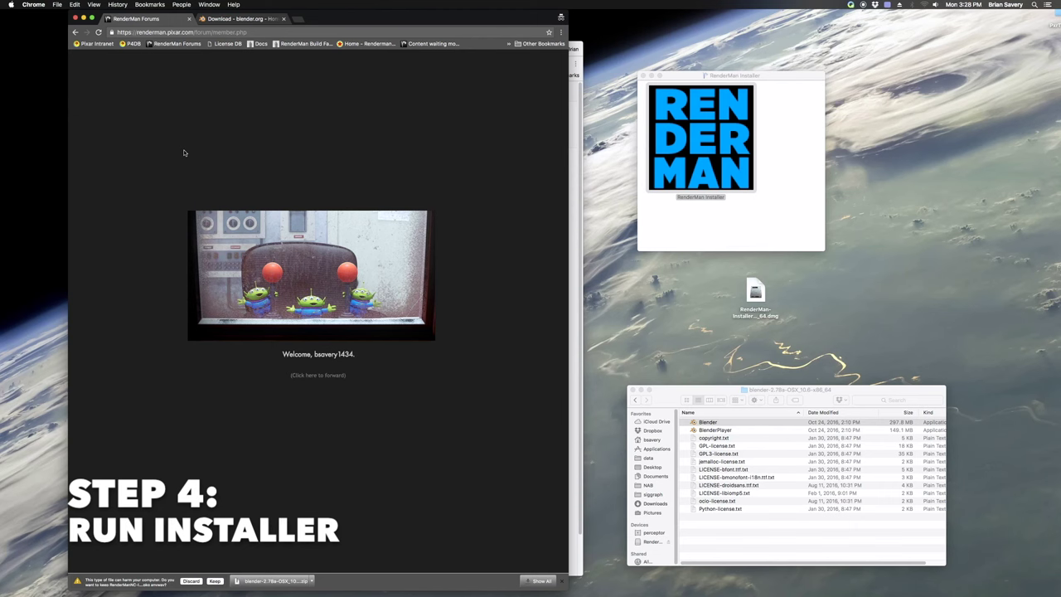
{"action": "left_click", "coordinate": [214, 581]}
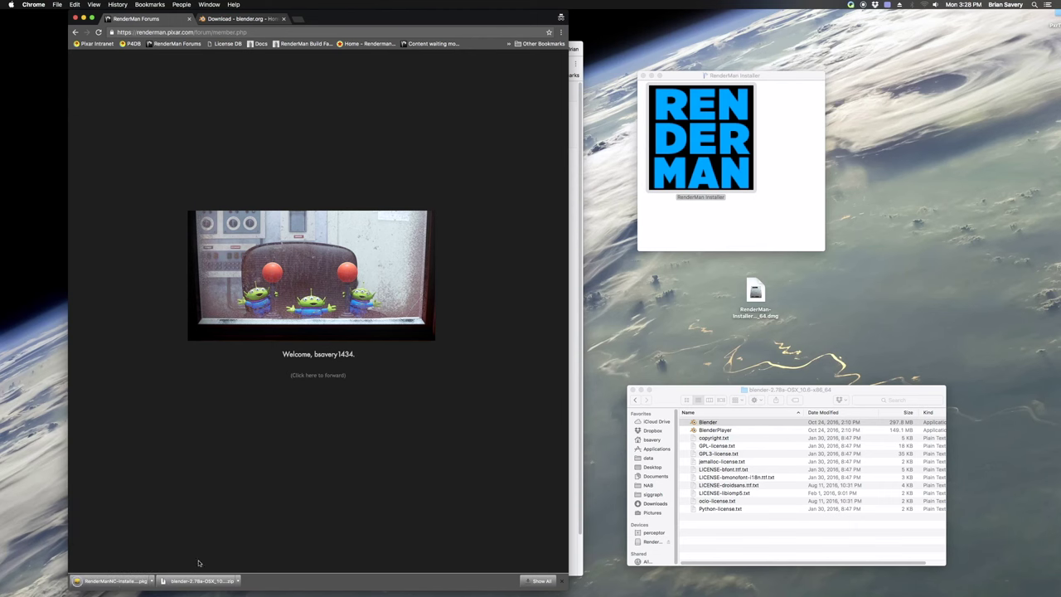
{"action": "double_click", "coordinate": [727, 170]}
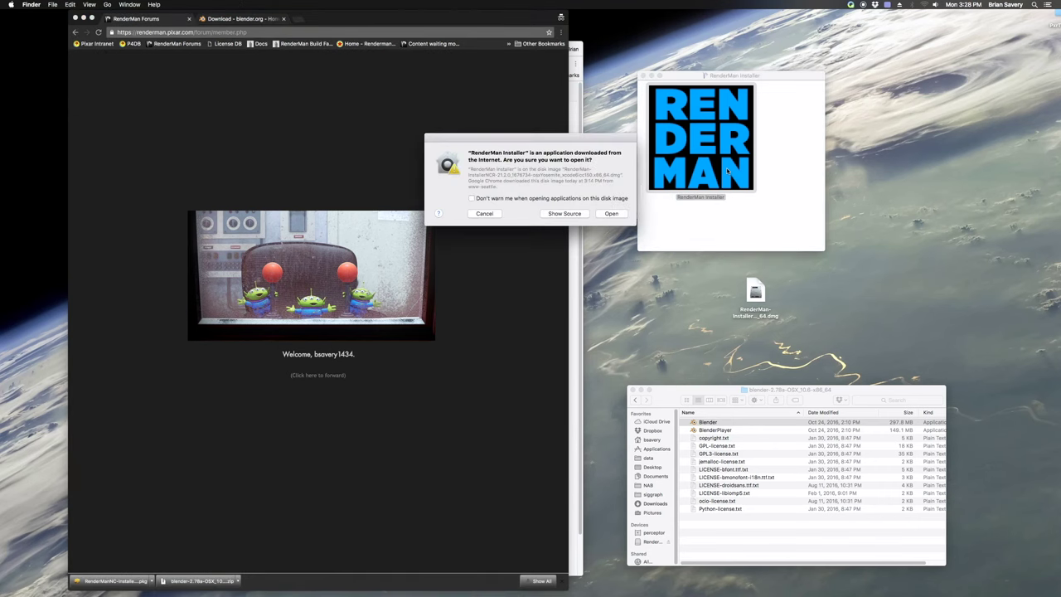
{"action": "left_click", "coordinate": [611, 214]}
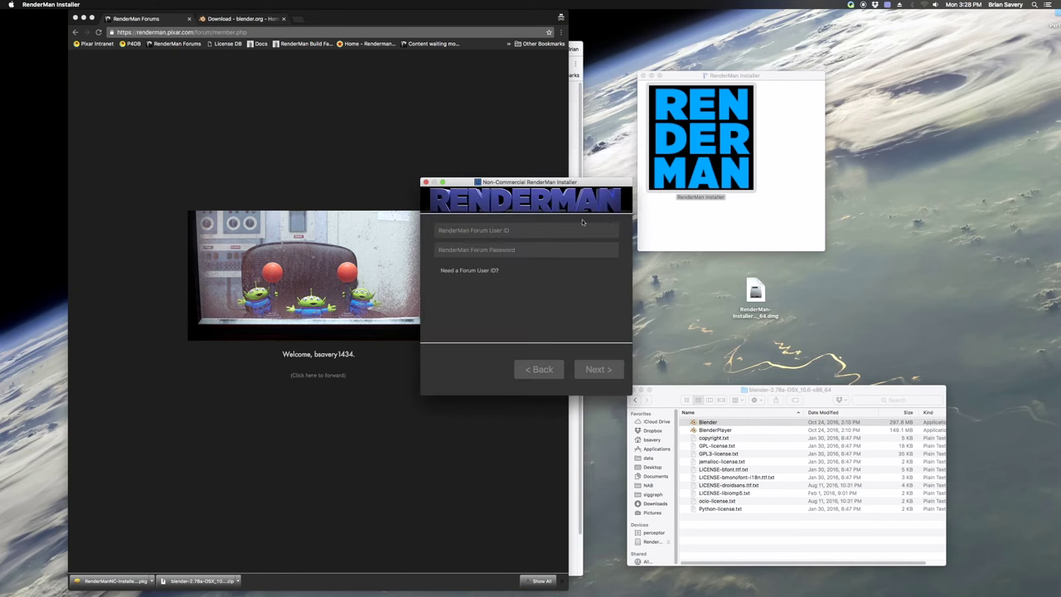
Enter the forum user ID and password in the installer and submit them
{"action": "type", "text": "bsavery1434"}
{"action": "key", "text": "Tab"}
{"action": "type", "text": "••••••••••••••"}
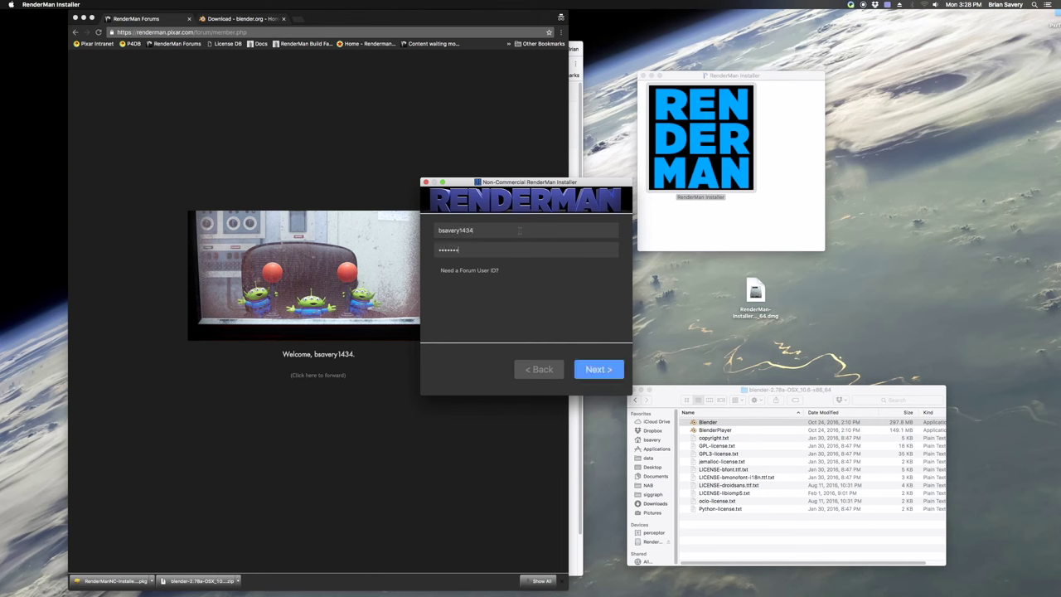
{"action": "type", "text": "••••"}
{"action": "left_click", "coordinate": [598, 370]}
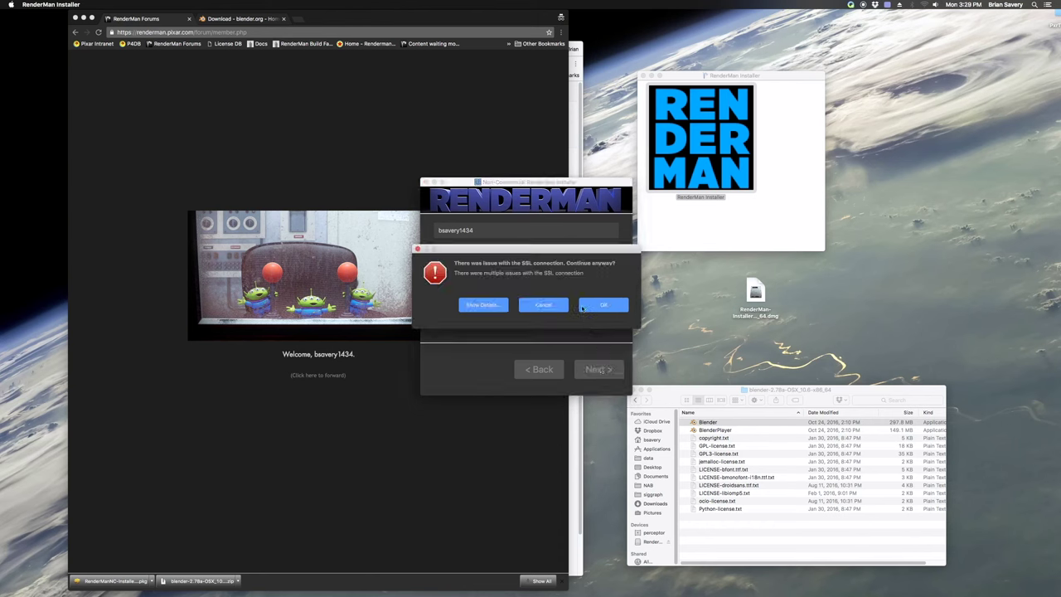
Dismiss the SSL warning and license error, re-enter the forum credentials and retry the license request
{"action": "left_click", "coordinate": [592, 306]}
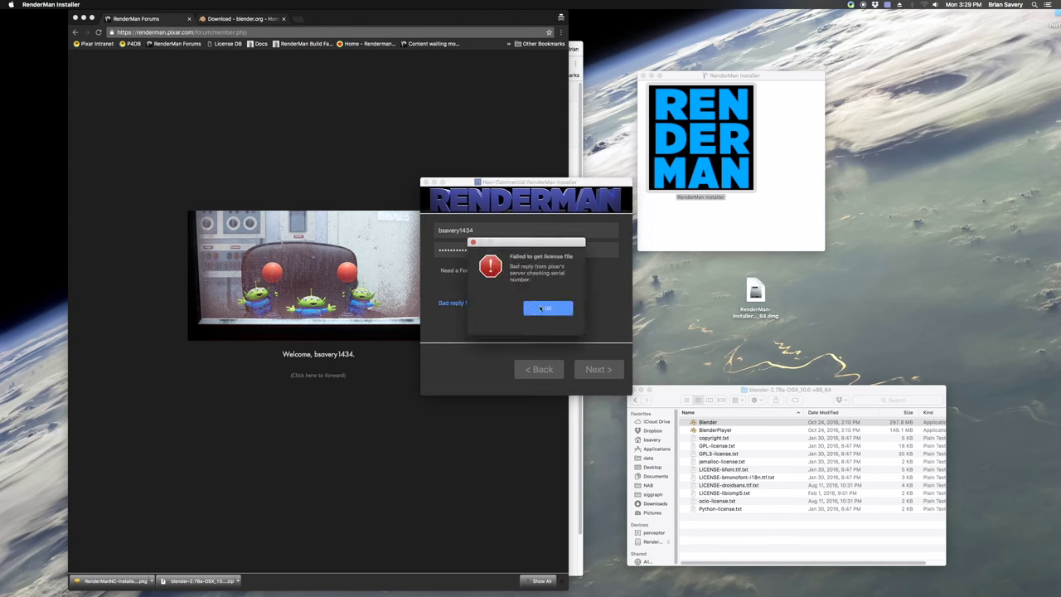
{"action": "left_click", "coordinate": [542, 308]}
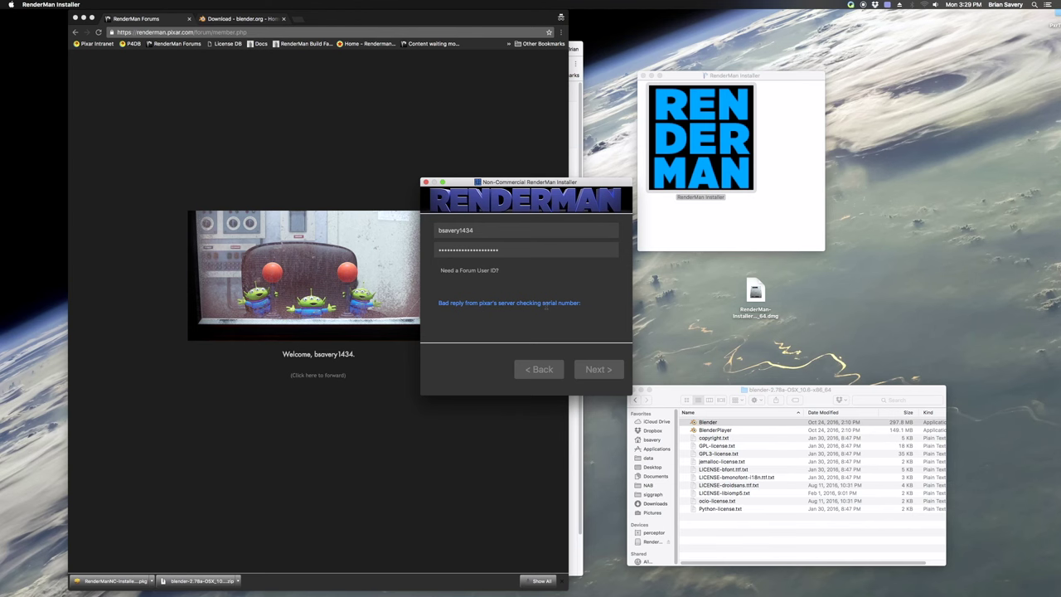
{"action": "left_click_drag", "start_coordinate": [500, 227], "coordinate": [423, 232]}
{"action": "type", "text": "bsavery"}
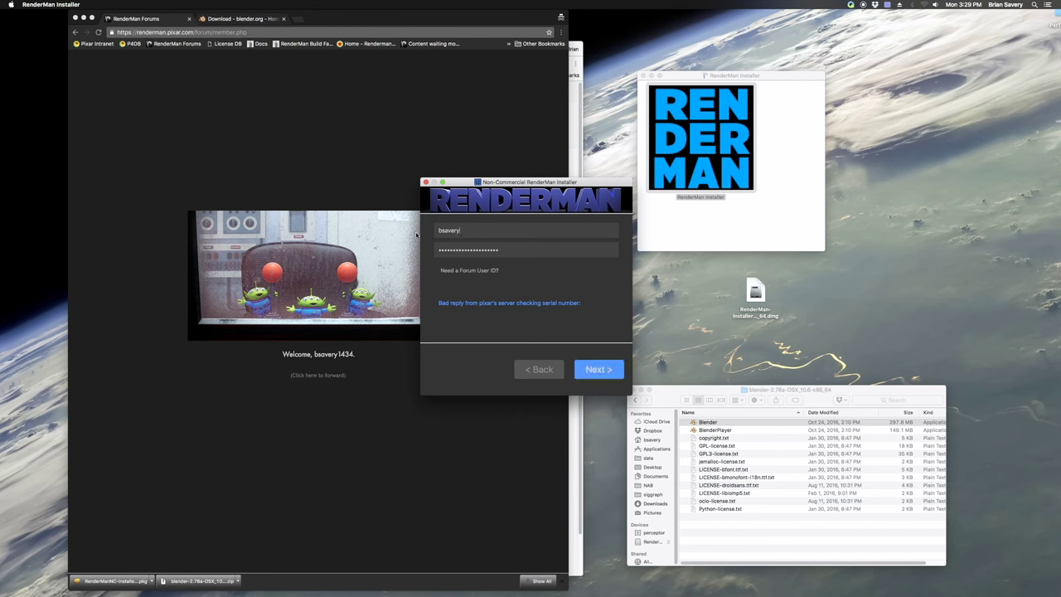
{"action": "key", "text": "Tab"}
{"action": "key", "text": "super+v"}
{"action": "left_click", "coordinate": [596, 364]}
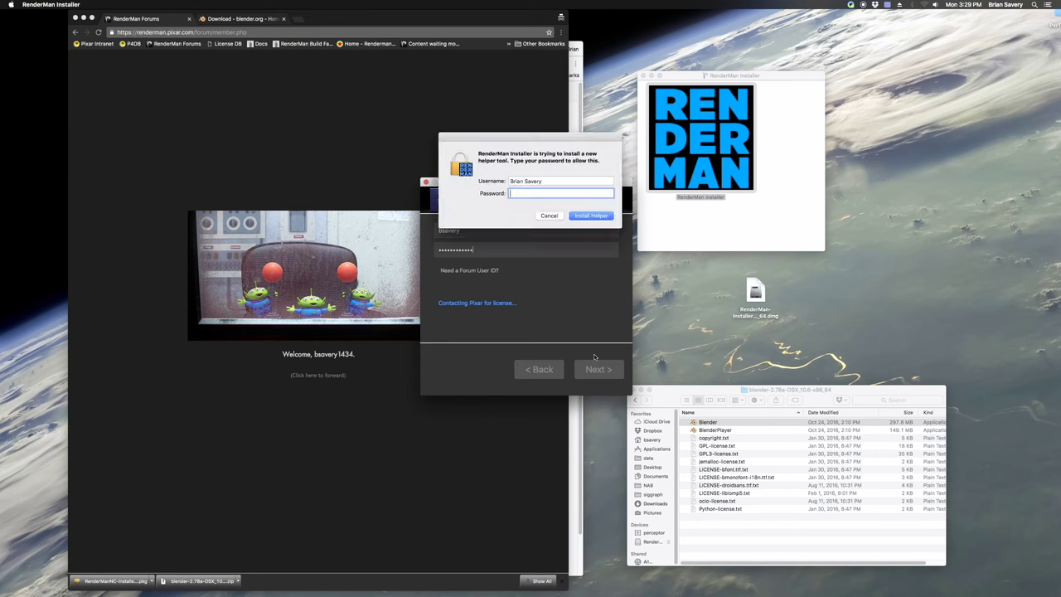
Enter the computer's admin password to authorize the helper tool install
{"action": "left_click", "coordinate": [568, 190]}
{"action": "type", "text": "•••••••"}
{"action": "key", "text": "Return"}
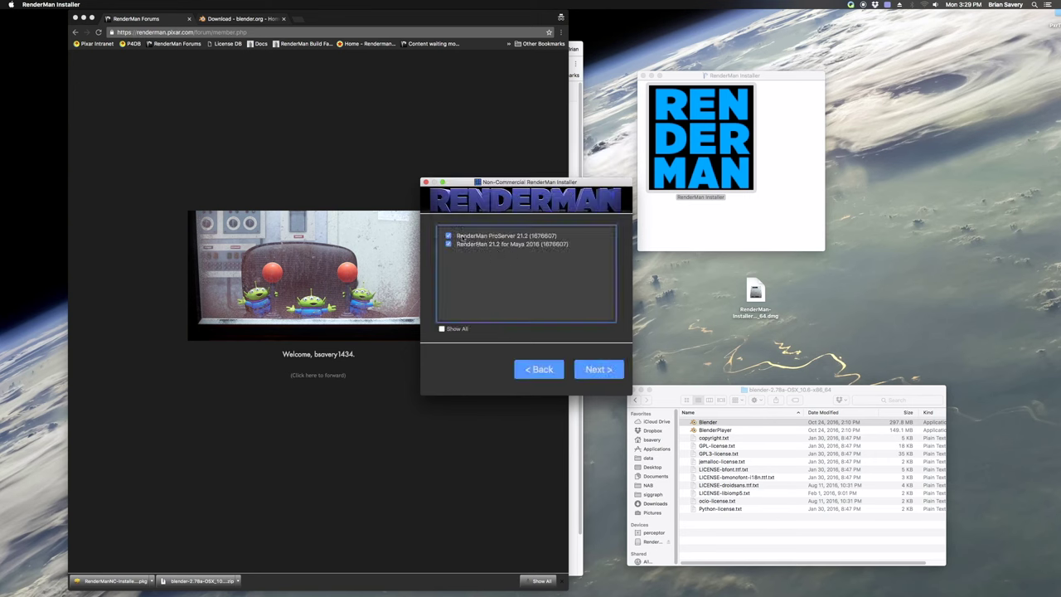
Uncheck RenderMan 21.2 for Maya 2016, install RenderMan ProServer 21.2, and close the installer after Success
{"action": "left_click", "coordinate": [448, 244]}
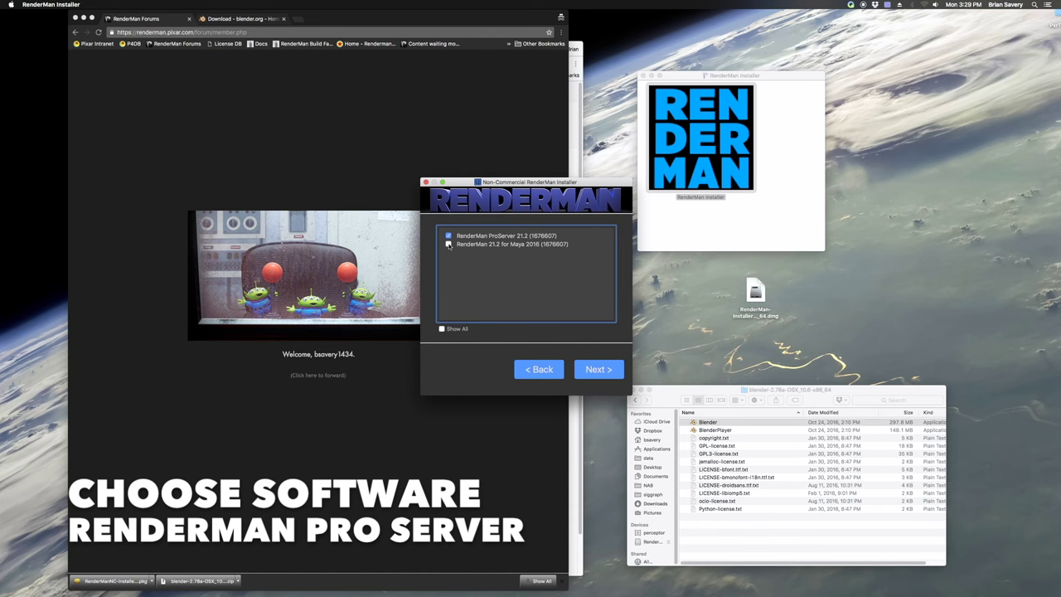
{"action": "left_click", "coordinate": [441, 329]}
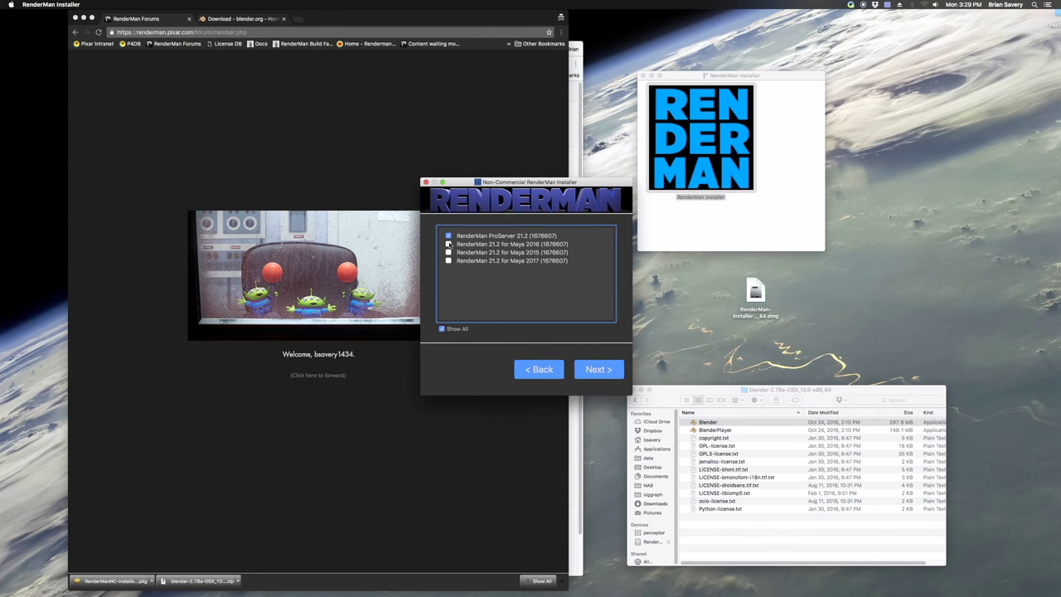
{"action": "left_click", "coordinate": [441, 329]}
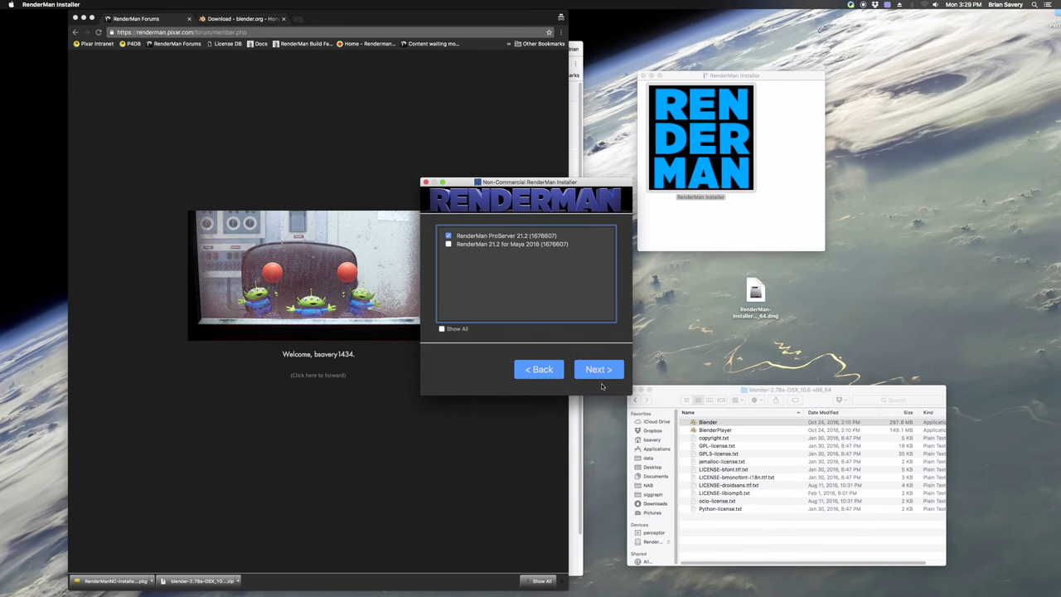
{"action": "left_click", "coordinate": [601, 373]}
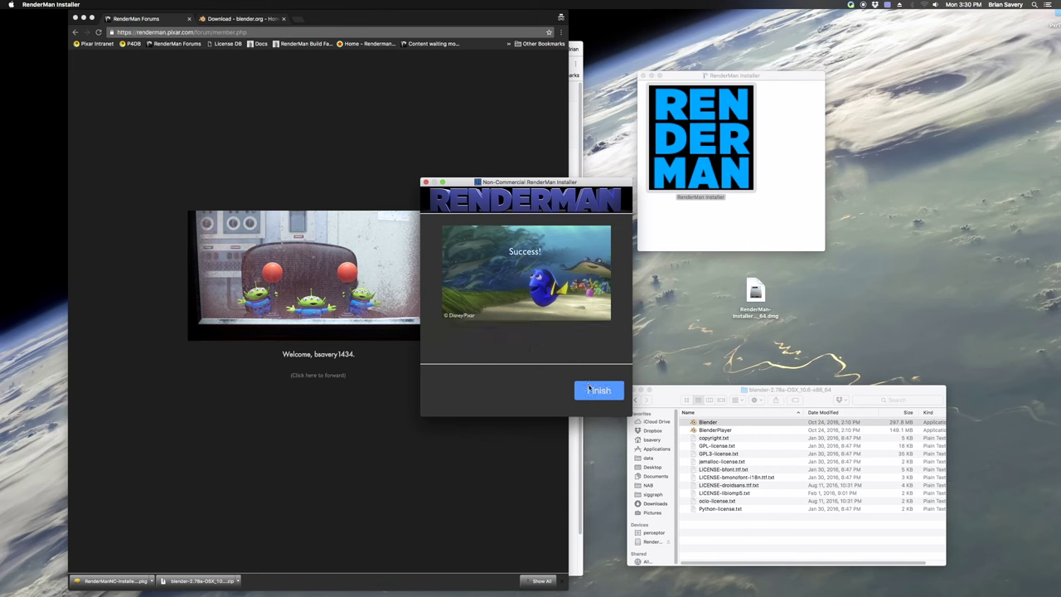
{"action": "left_click", "coordinate": [597, 389]}
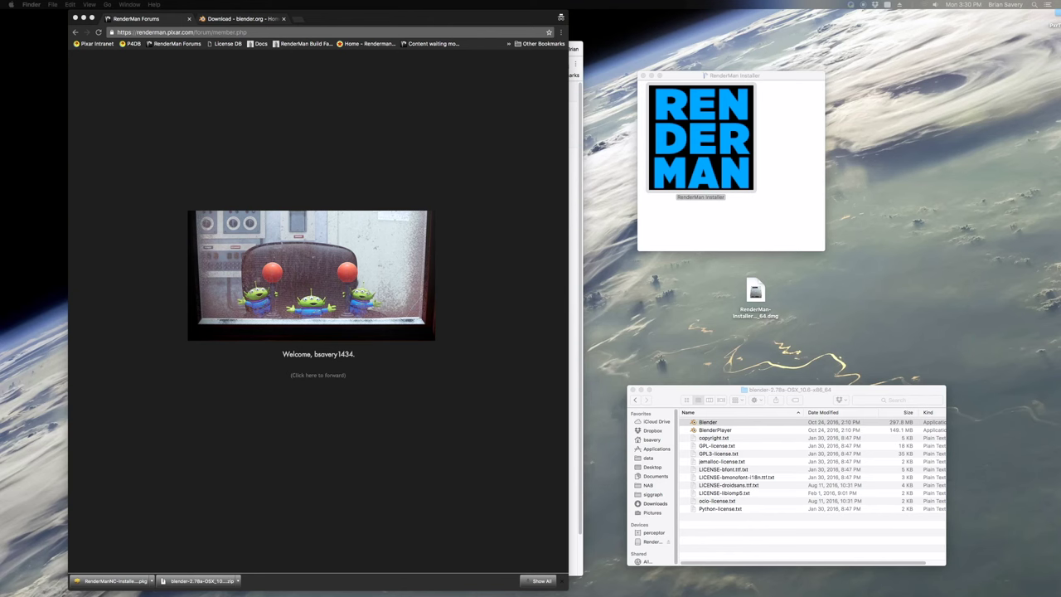
Move aside and close the Congratulations window, then show the Applications folder in Finder
{"action": "left_click_drag", "start_coordinate": [907, 66], "coordinate": [501, 73]}
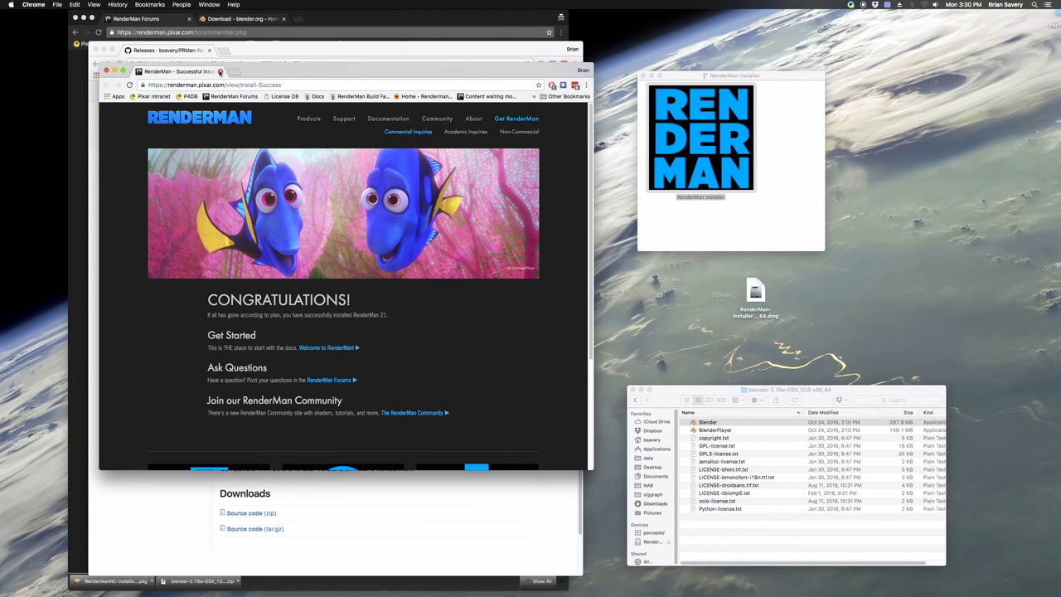
{"action": "left_click", "coordinate": [220, 72]}
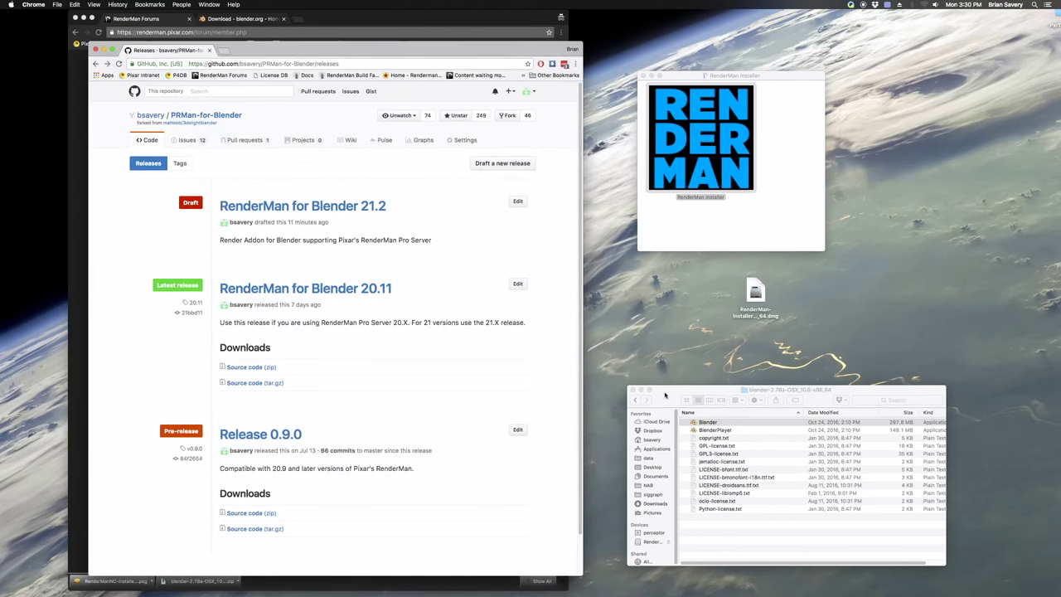
{"action": "left_click_drag", "start_coordinate": [730, 389], "coordinate": [701, 280]}
{"action": "left_click", "coordinate": [629, 338]}
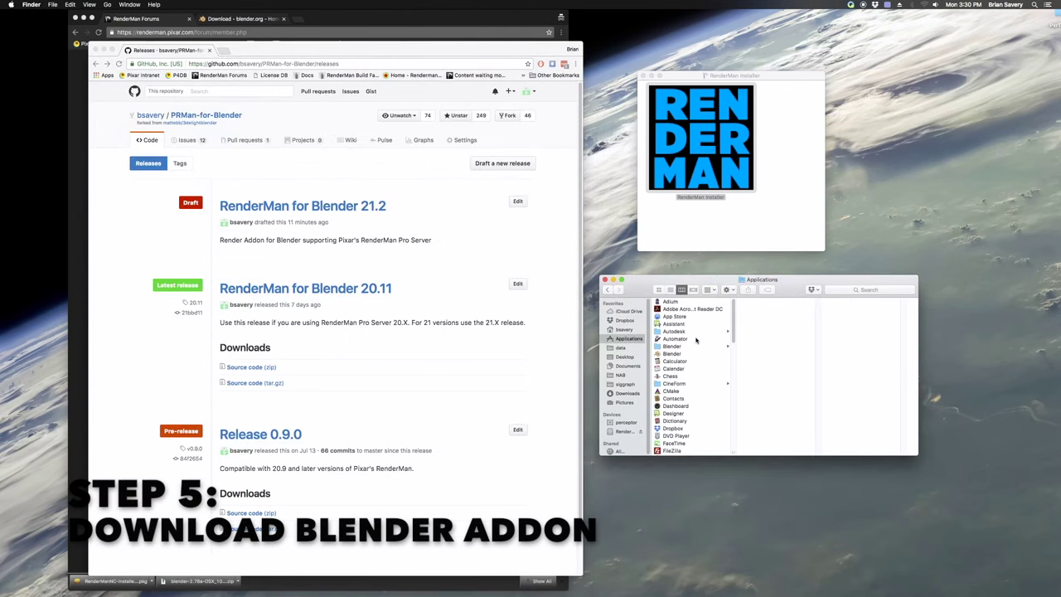
Browse into Applications > Pixar, widen its column, and open the RenderManProServer-21.2 folder
{"action": "scroll", "coordinate": [696, 340], "scroll_direction": "down", "scroll_amount": 5}
{"action": "scroll", "coordinate": [696, 352], "scroll_direction": "down", "scroll_amount": 6}
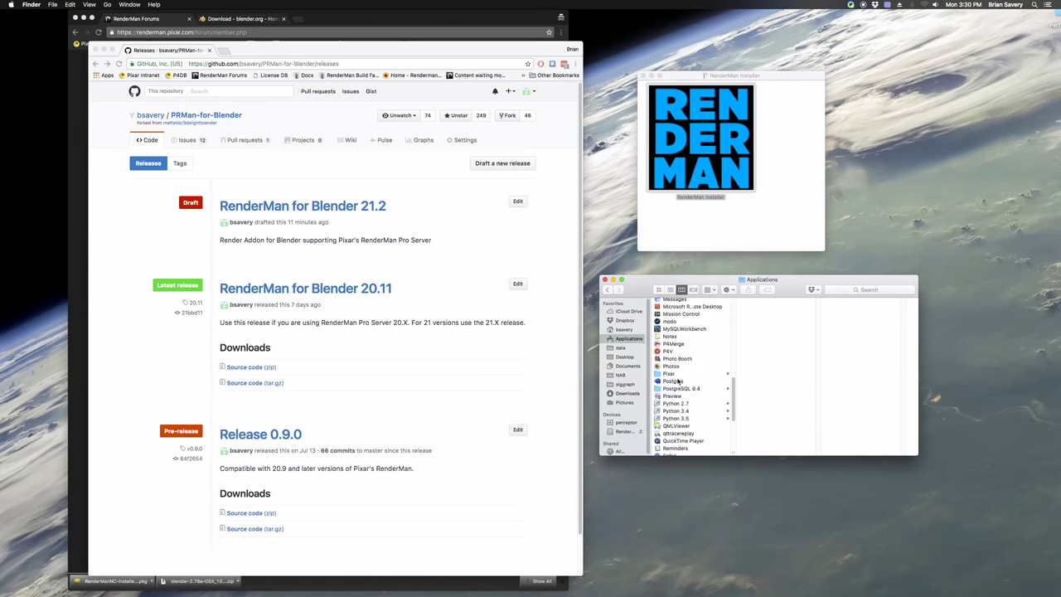
{"action": "left_click", "coordinate": [676, 374]}
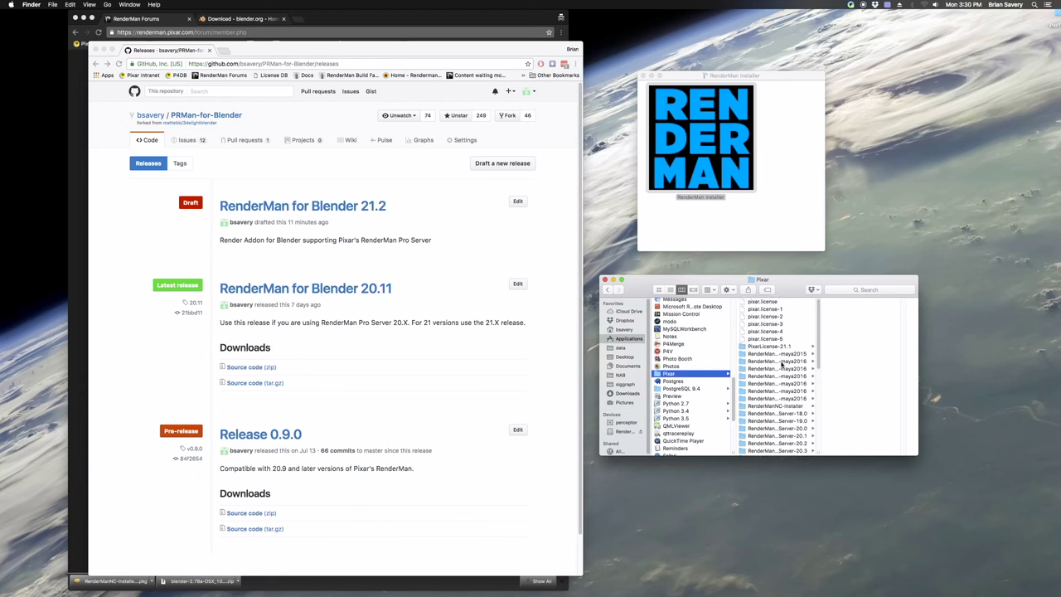
{"action": "left_click", "coordinate": [761, 301]}
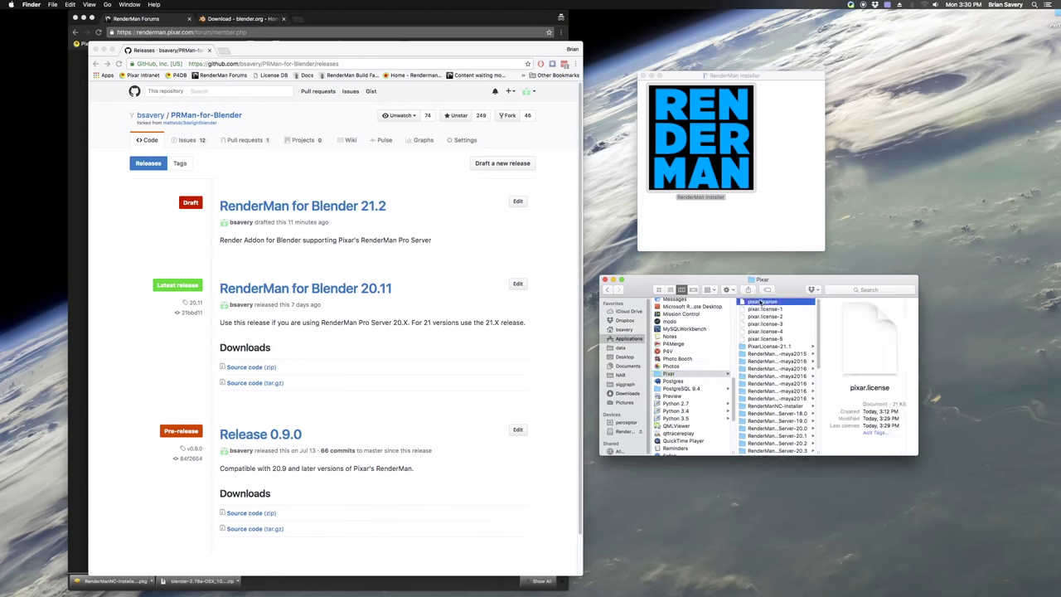
{"action": "scroll", "coordinate": [774, 373], "scroll_direction": "down", "scroll_amount": 2}
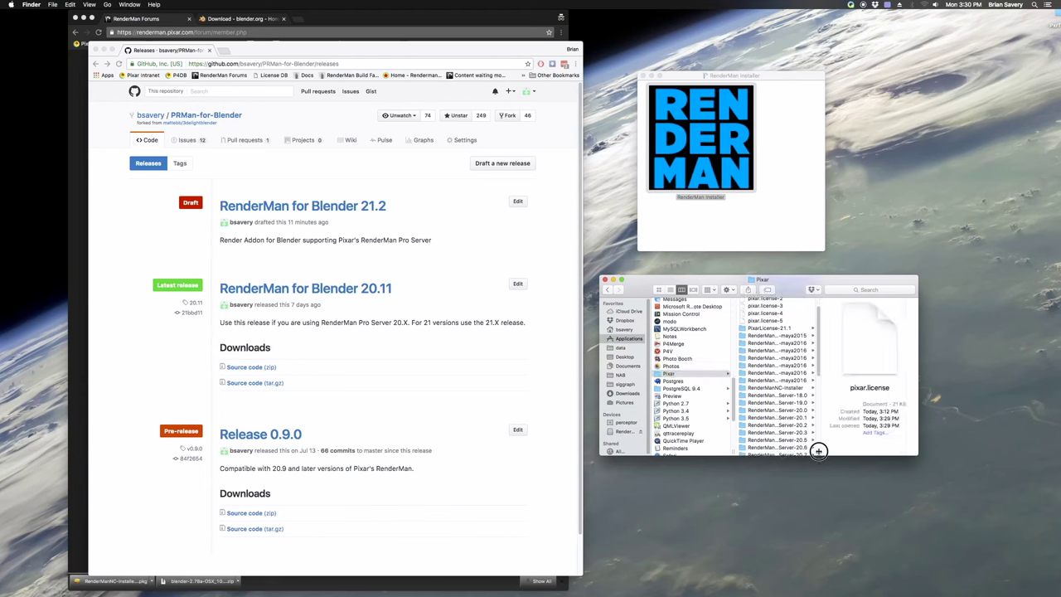
{"action": "left_click_drag", "start_coordinate": [818, 451], "coordinate": [881, 452]}
{"action": "scroll", "coordinate": [789, 411], "scroll_direction": "down", "scroll_amount": 4}
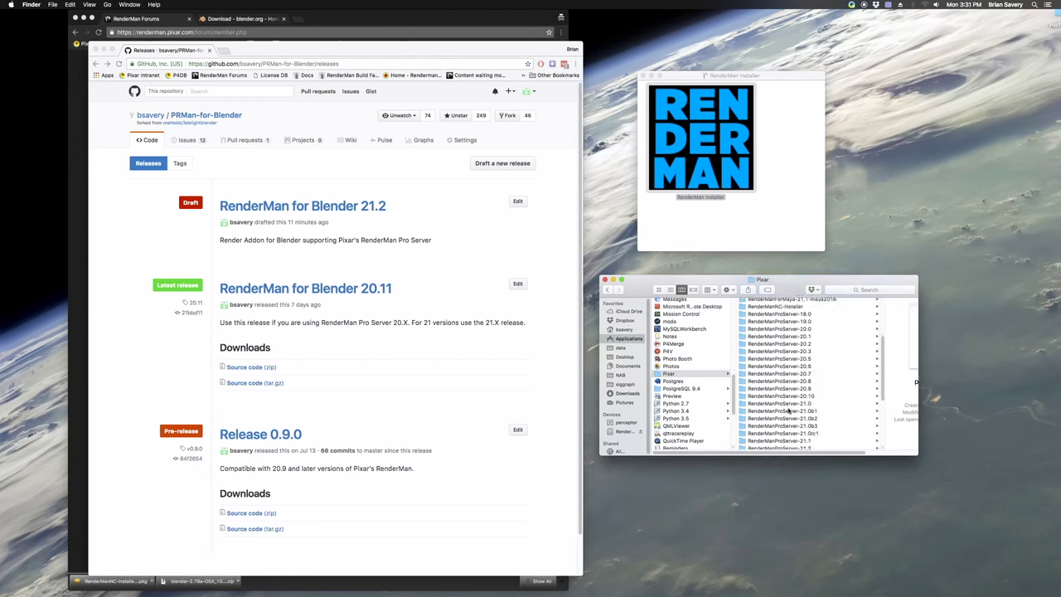
{"action": "scroll", "coordinate": [789, 412], "scroll_direction": "down", "scroll_amount": 4}
{"action": "left_click", "coordinate": [783, 383]}
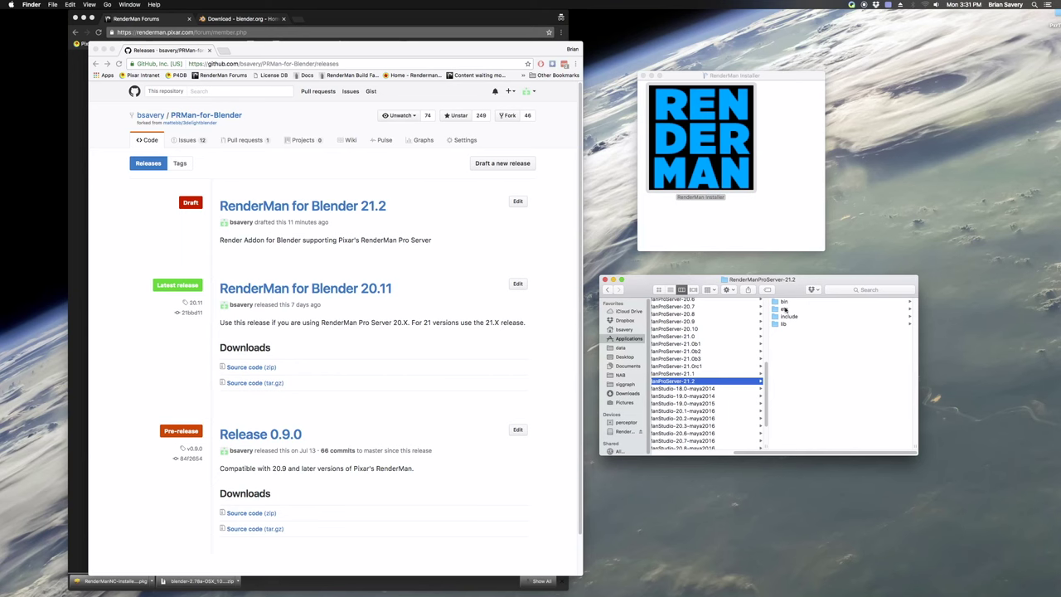
Bring the RenderMan forums window forward and follow its link to start the installer download
{"action": "left_click", "coordinate": [489, 363]}
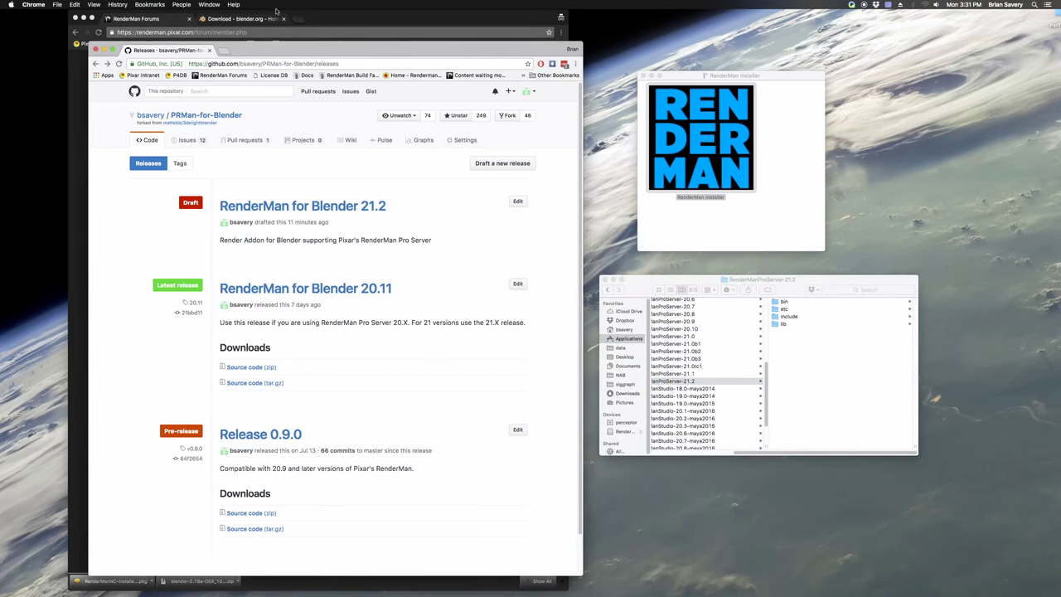
{"action": "left_click", "coordinate": [171, 19]}
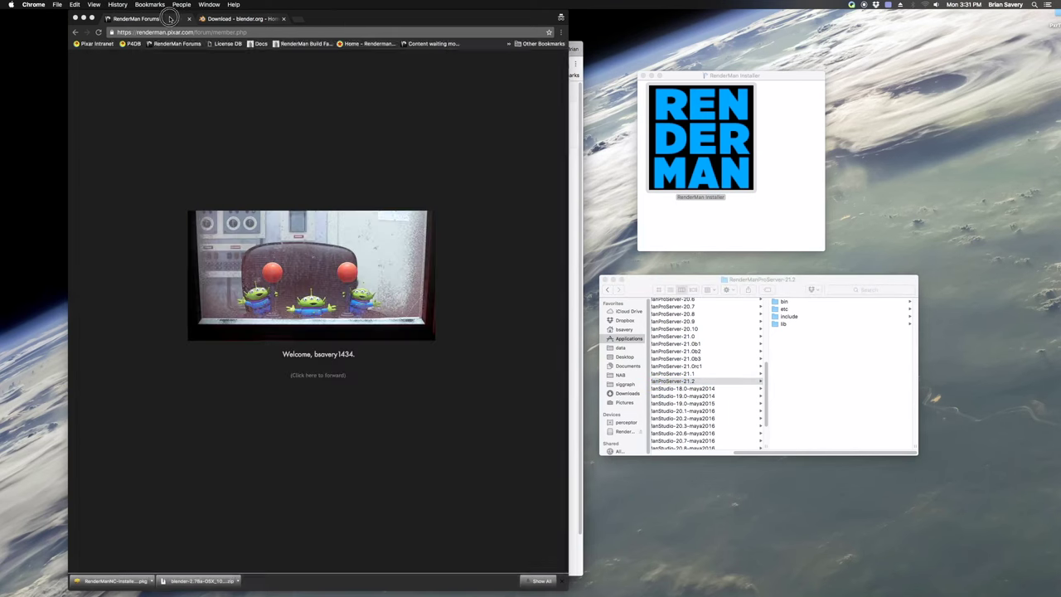
{"action": "left_click", "coordinate": [325, 376]}
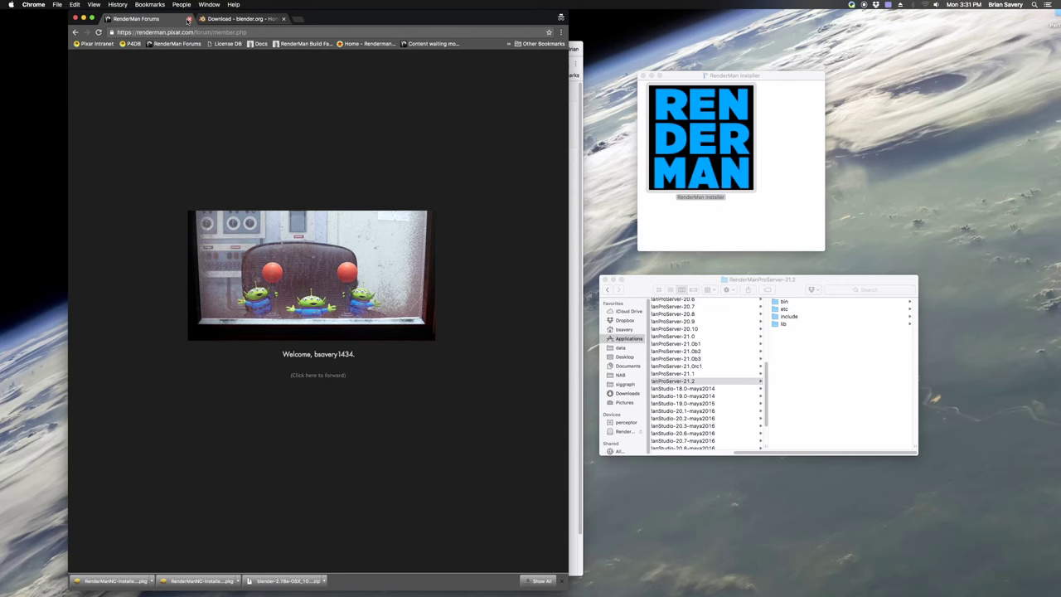
Close the forum and Blender download tabs and open the PRMan-for-Blender releases list
{"action": "left_click", "coordinate": [189, 19]}
{"action": "left_click", "coordinate": [189, 18]}
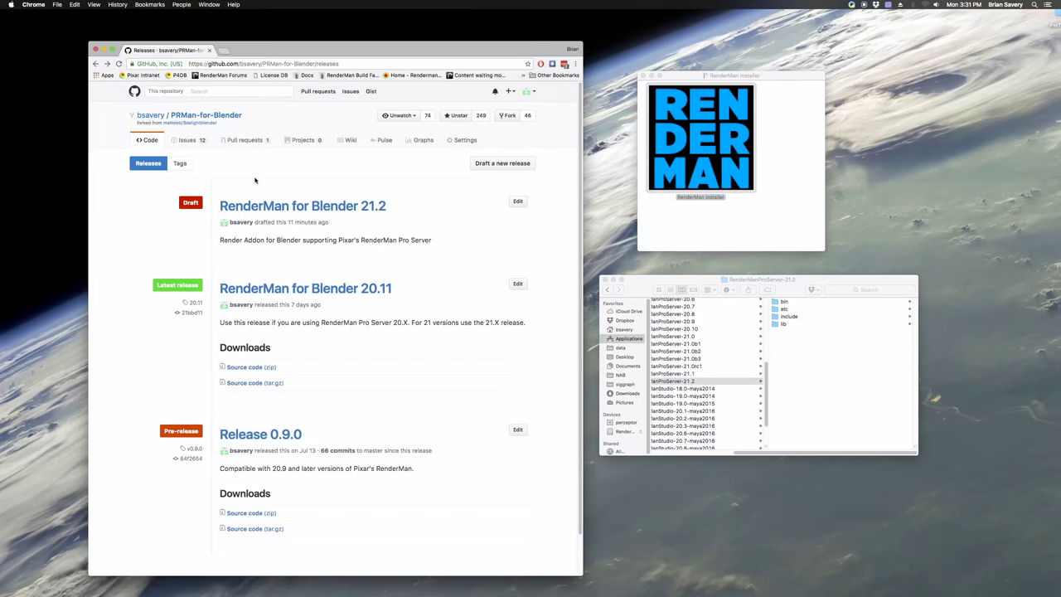
{"action": "left_click", "coordinate": [189, 117]}
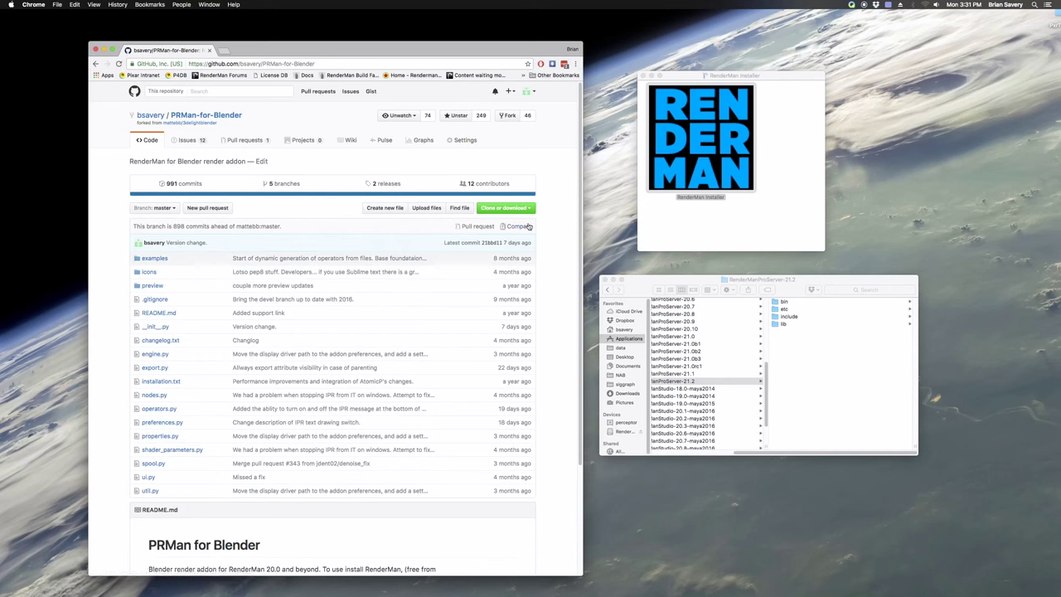
{"action": "left_click", "coordinate": [382, 184]}
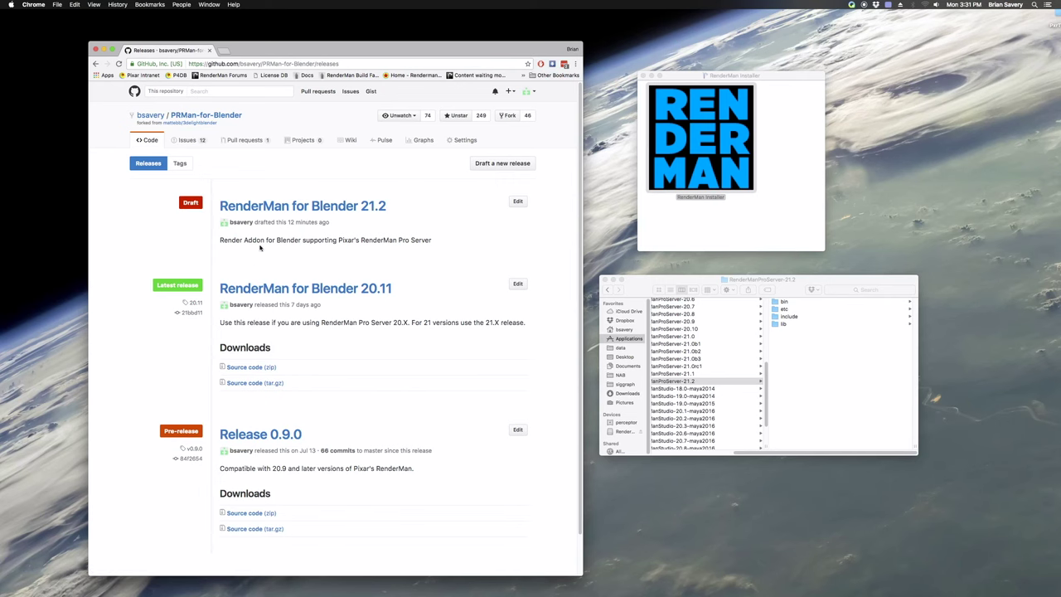
Switch PRMan-for-Blender to the devel-21 branch, download it as a ZIP, and drag it to the desktop
{"action": "left_click", "coordinate": [147, 140]}
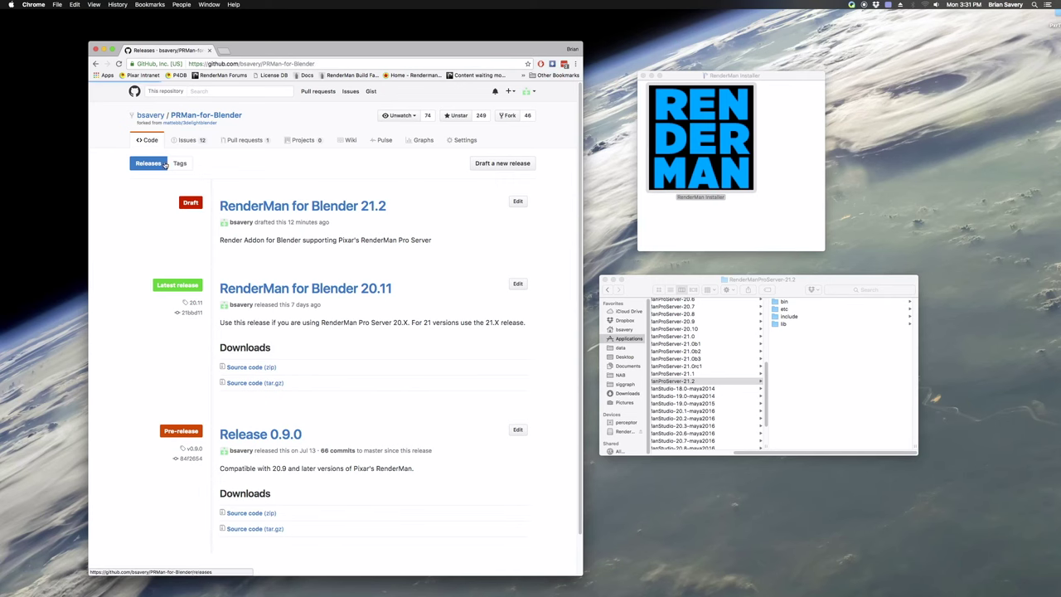
{"action": "left_click", "coordinate": [153, 208]}
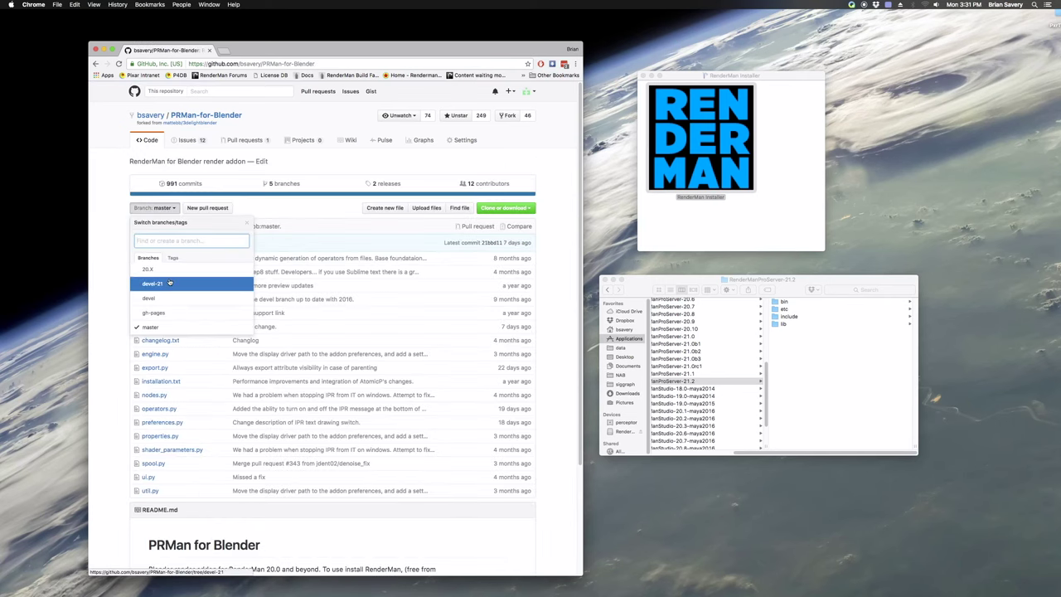
{"action": "left_click", "coordinate": [152, 284]}
{"action": "left_click", "coordinate": [530, 210]}
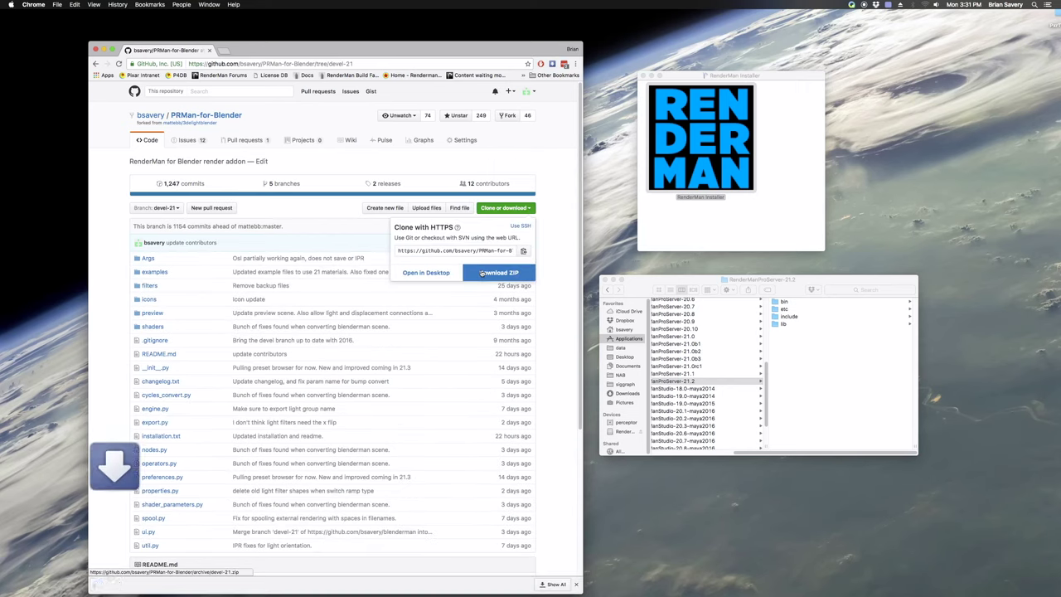
{"action": "left_click_drag", "start_coordinate": [169, 584], "coordinate": [900, 227]}
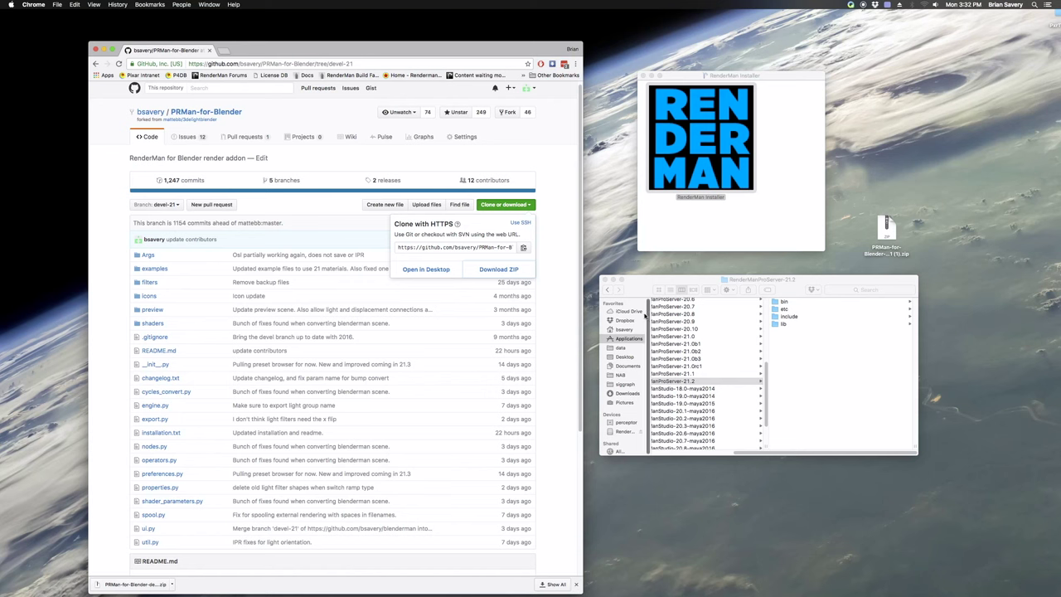
Try launching Blender from Applications, trash it when reported damaged, and show the Downloads folder
{"action": "mouse_move", "coordinate": [574, 583]}
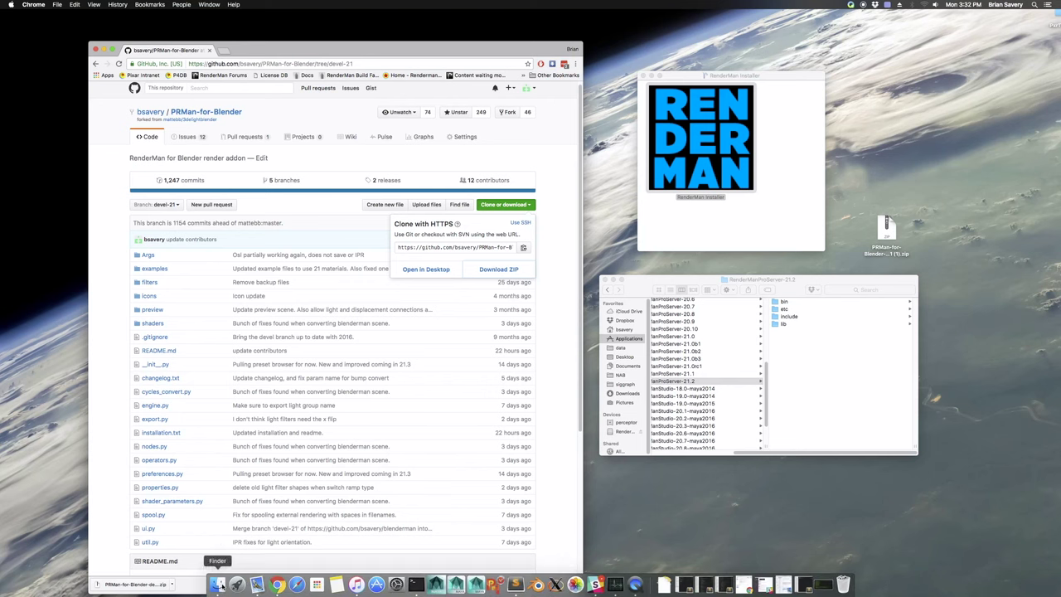
{"action": "left_click", "coordinate": [630, 341]}
{"action": "scroll", "coordinate": [685, 355], "scroll_direction": "up", "scroll_amount": 5}
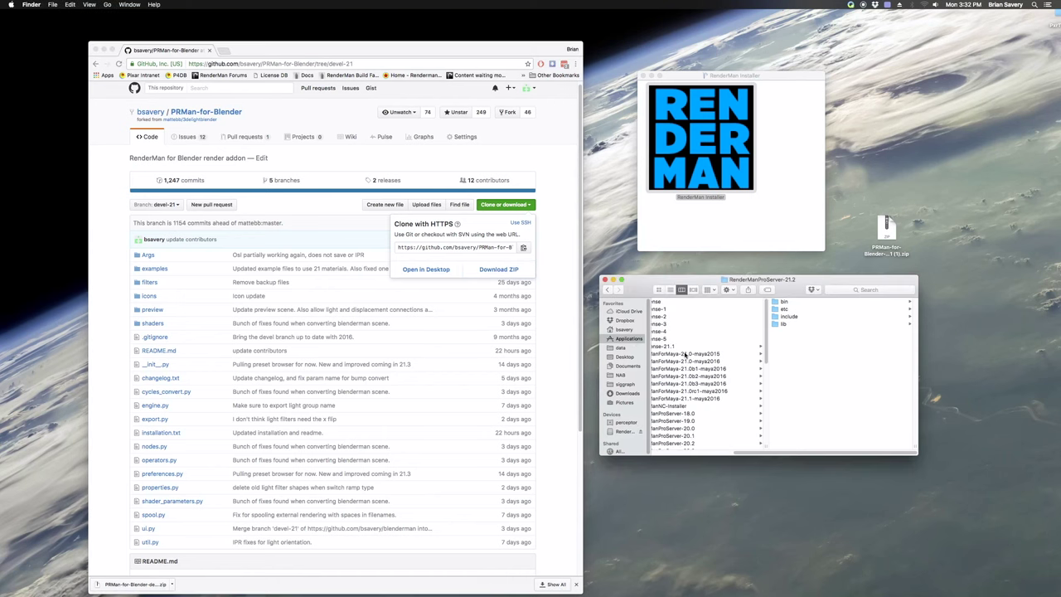
{"action": "scroll", "coordinate": [684, 354], "scroll_direction": "left", "scroll_amount": 5}
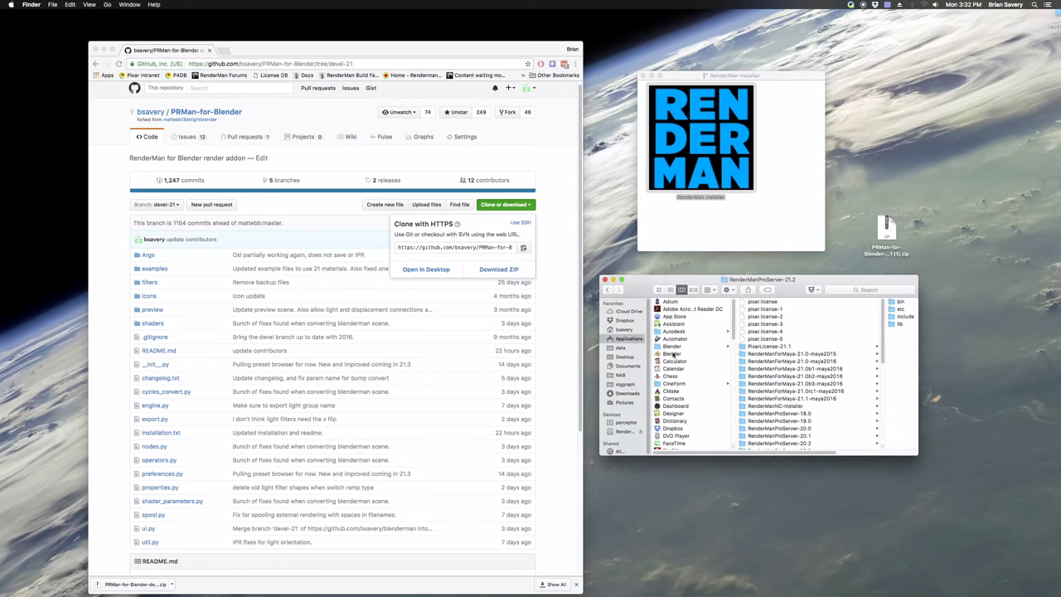
{"action": "left_click", "coordinate": [673, 354]}
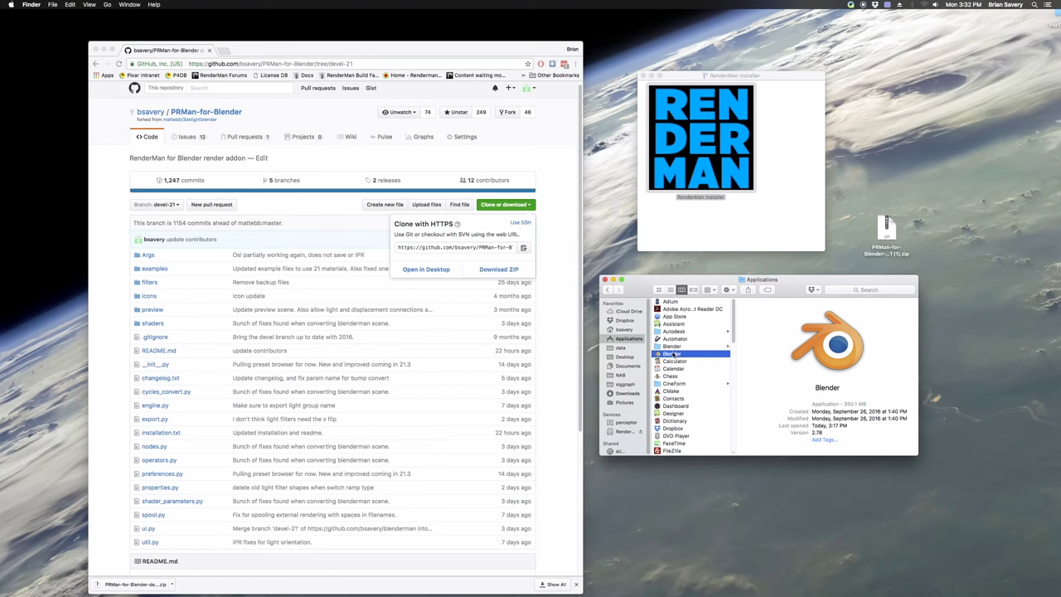
{"action": "left_click", "coordinate": [676, 346]}
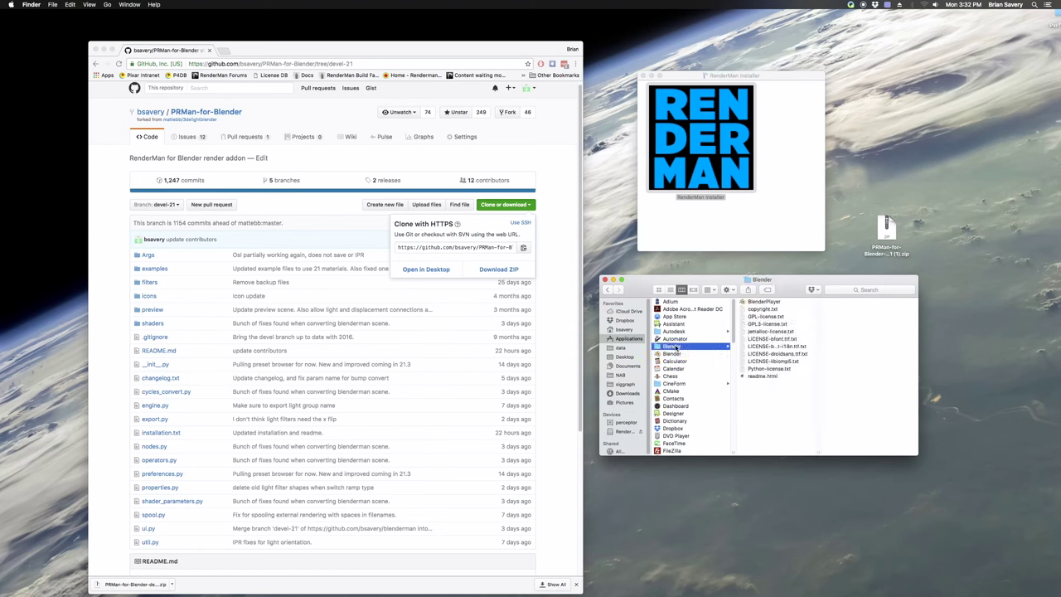
{"action": "double_click", "coordinate": [672, 354]}
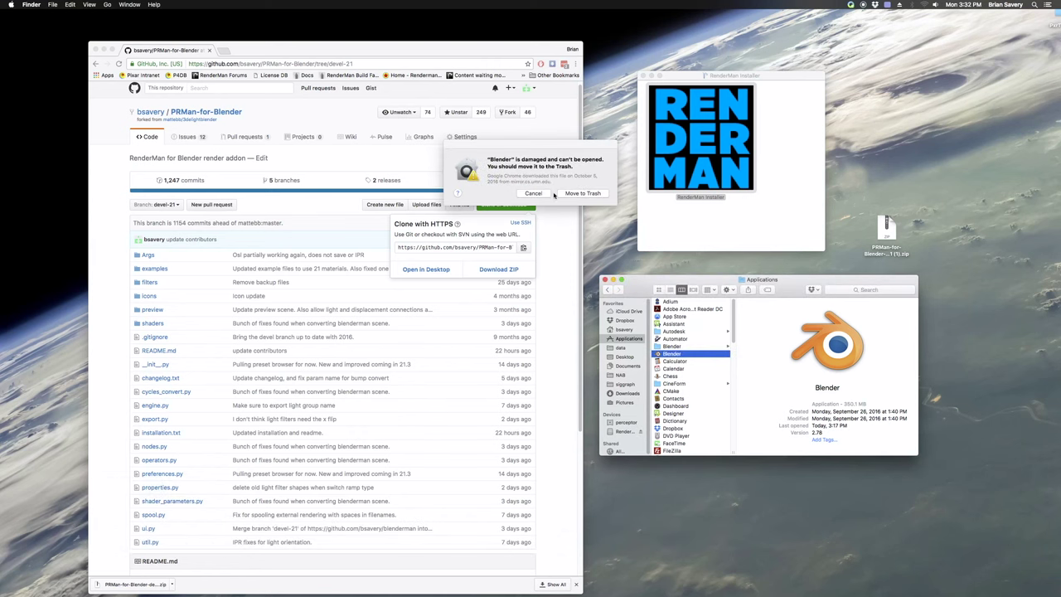
{"action": "left_click", "coordinate": [570, 193]}
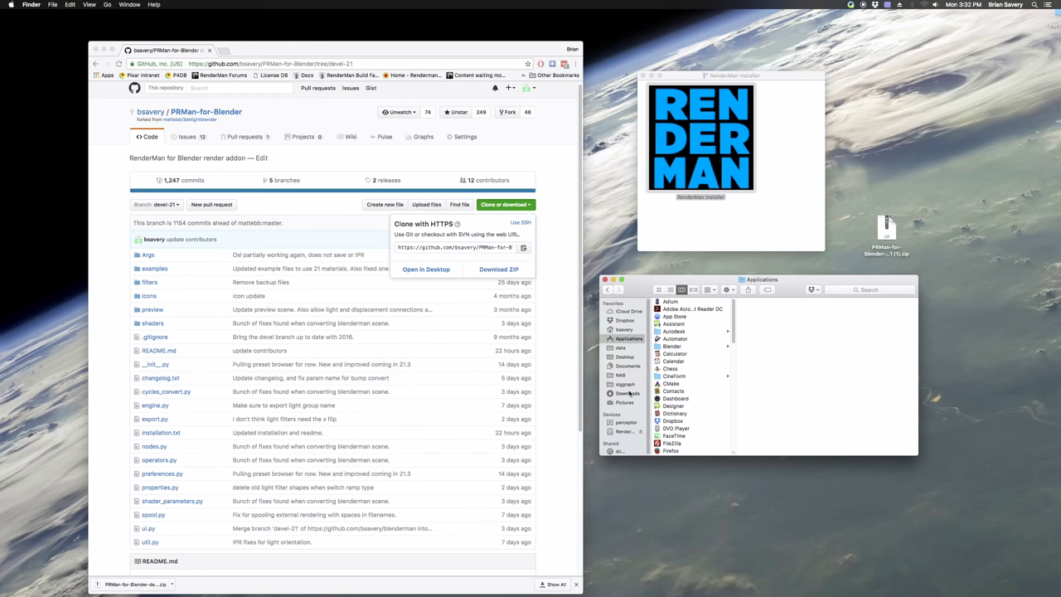
{"action": "left_click", "coordinate": [627, 392]}
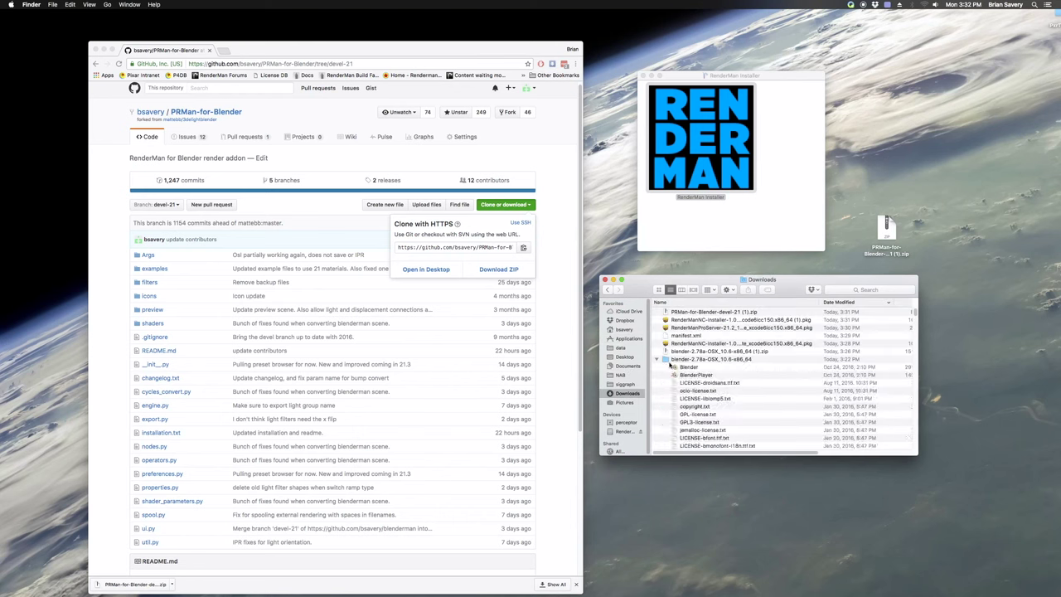
Launch Blender 2.78 from Downloads, dismiss the splash, and load factory settings
{"action": "double_click", "coordinate": [688, 367]}
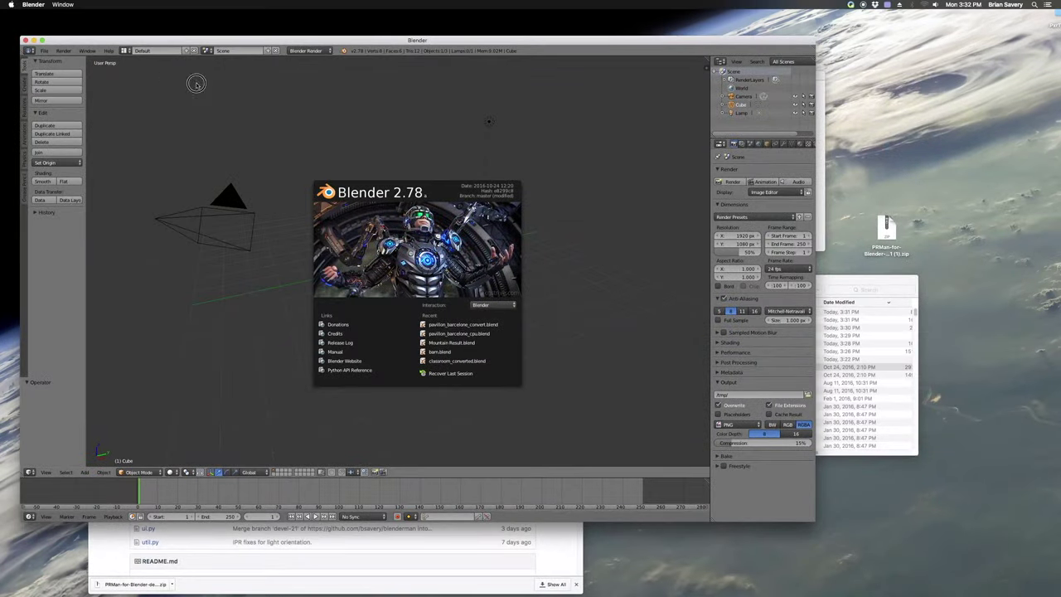
{"action": "left_click", "coordinate": [194, 83]}
{"action": "left_click", "coordinate": [44, 50]}
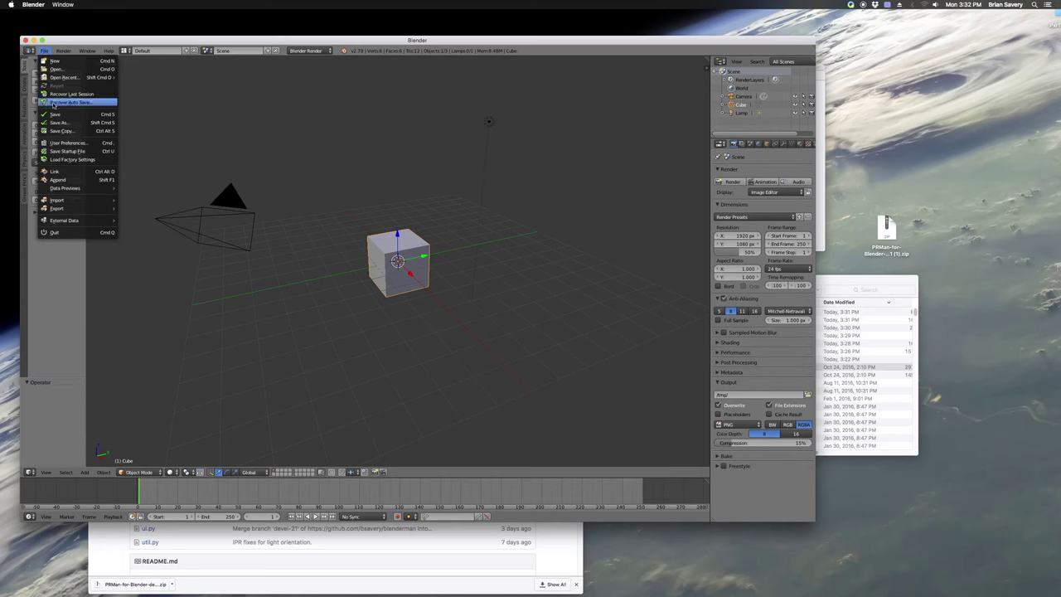
{"action": "left_click", "coordinate": [58, 159]}
{"action": "left_click", "coordinate": [57, 144]}
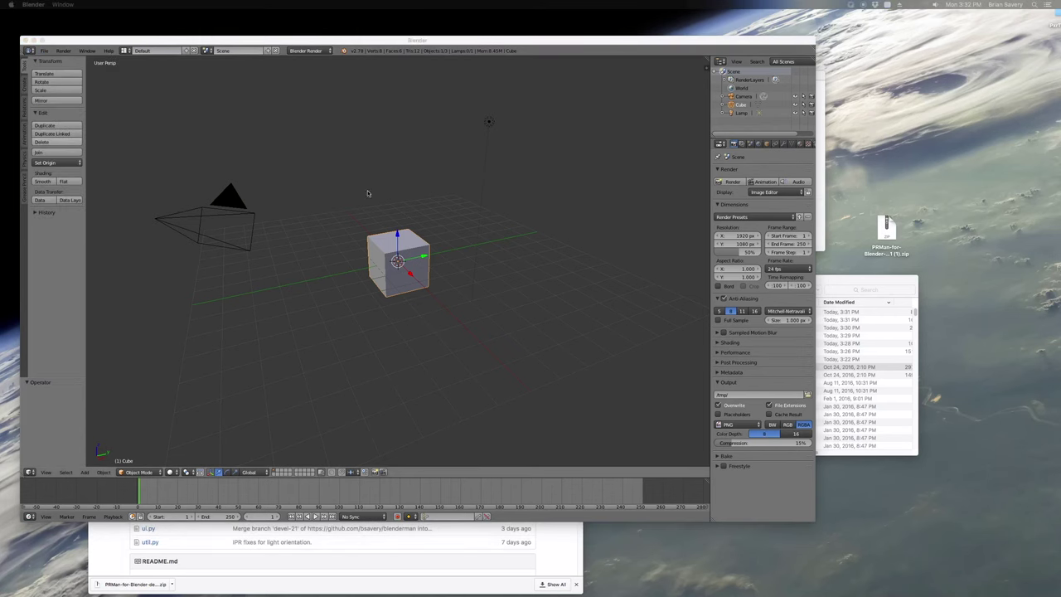
Open Add-ons preferences filtered to Render and install the PRMan-for-Blender zip from the Desktop
{"action": "key", "text": "ctrl+alt+u"}
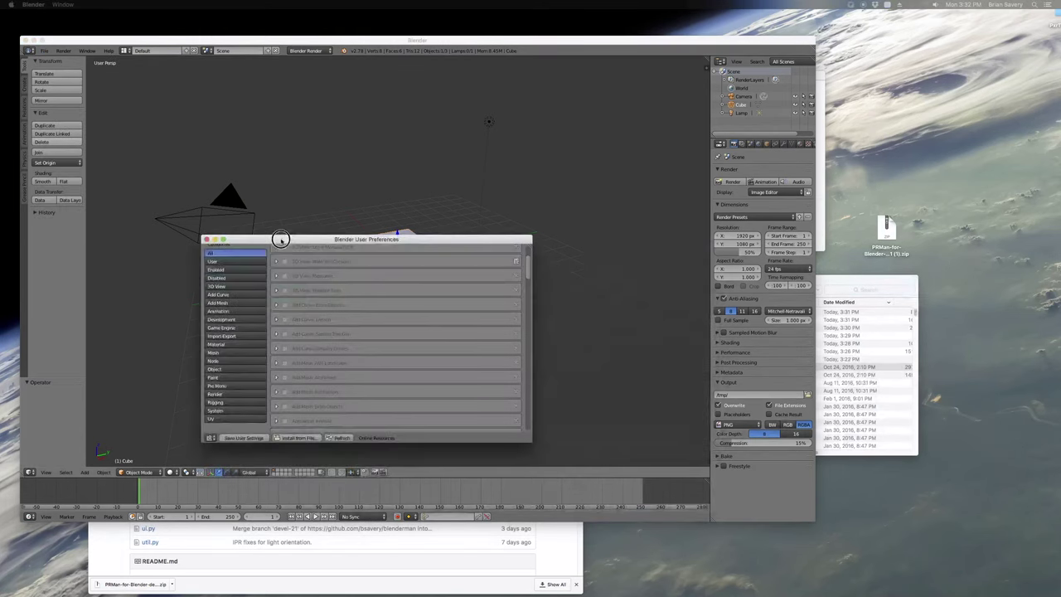
{"action": "left_click", "coordinate": [220, 394]}
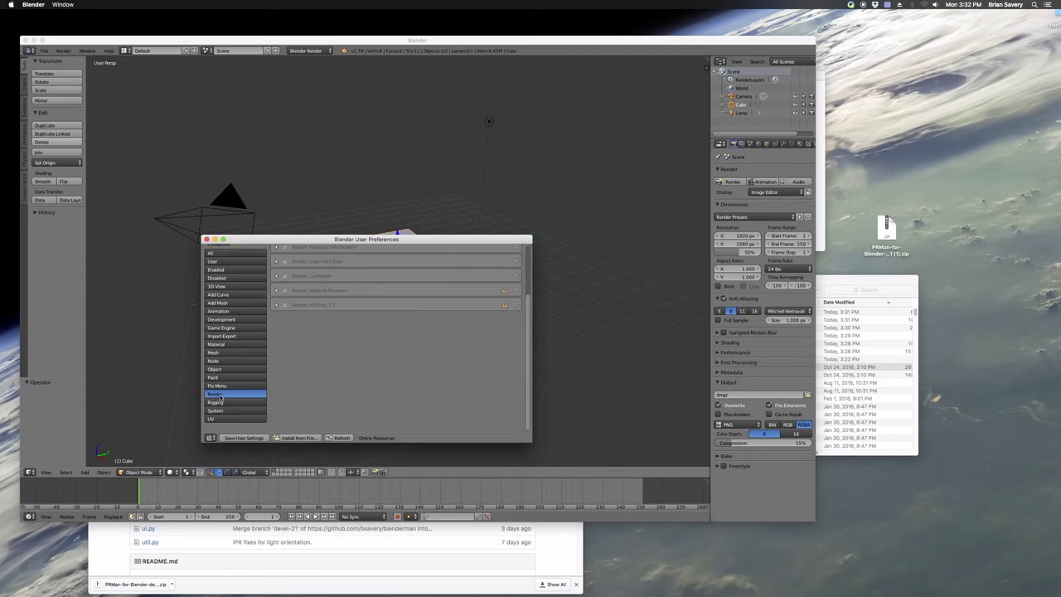
{"action": "scroll", "coordinate": [323, 267], "scroll_direction": "up", "scroll_amount": 3}
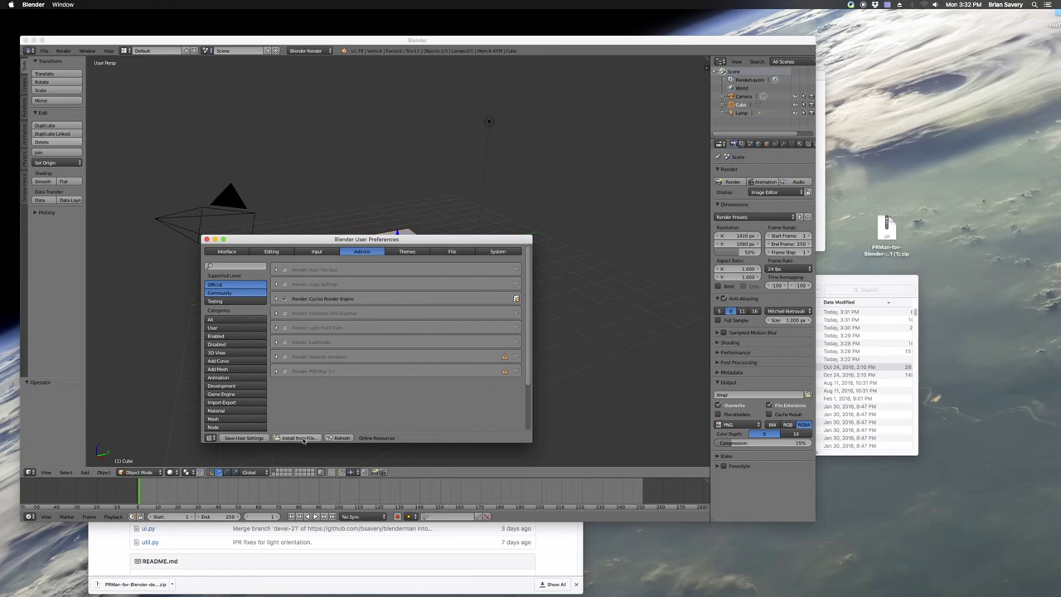
{"action": "left_click", "coordinate": [276, 439]}
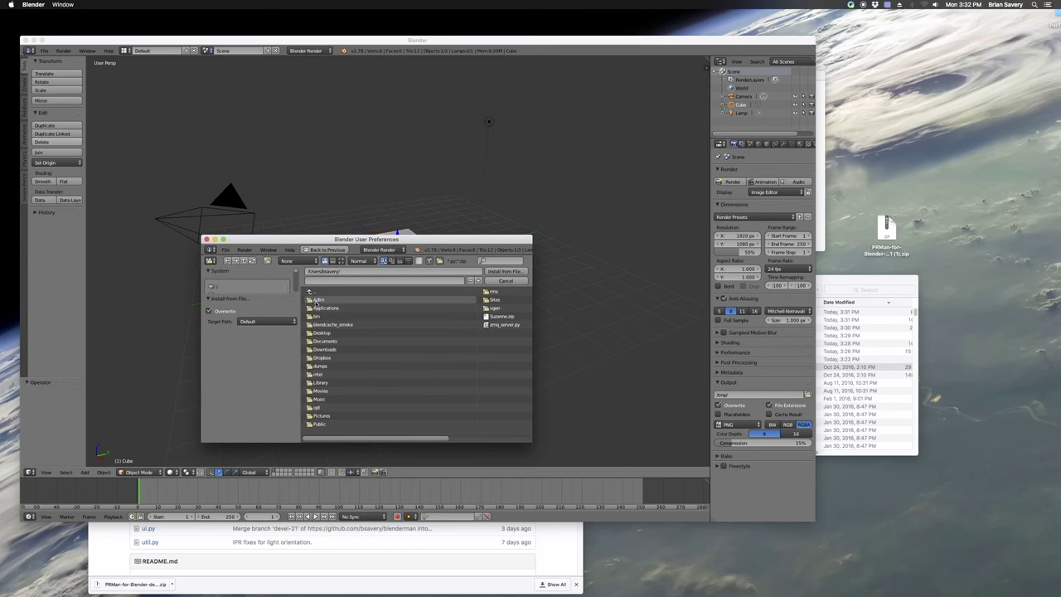
{"action": "left_click", "coordinate": [320, 333]}
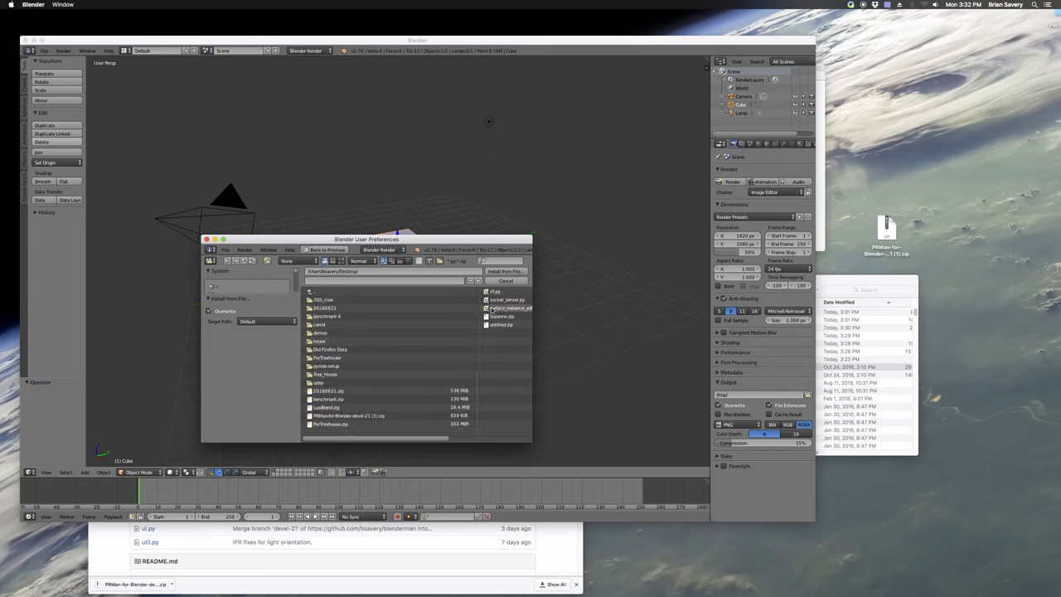
{"action": "double_click", "coordinate": [362, 416]}
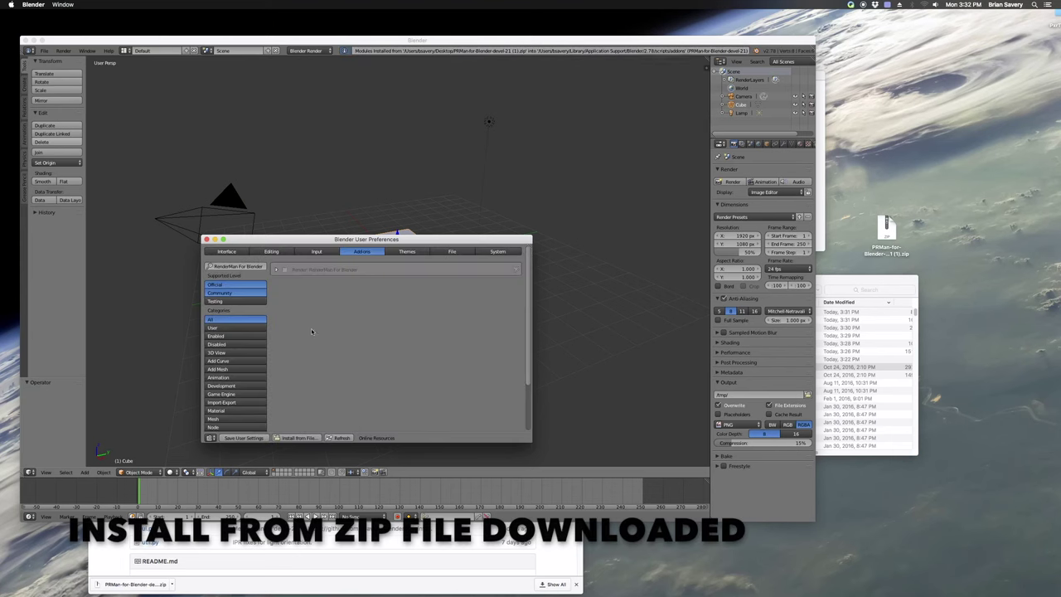
Enable the RenderMan For Blender add-on and set RenderMan Location to Choose From Installed
{"action": "left_click", "coordinate": [276, 270]}
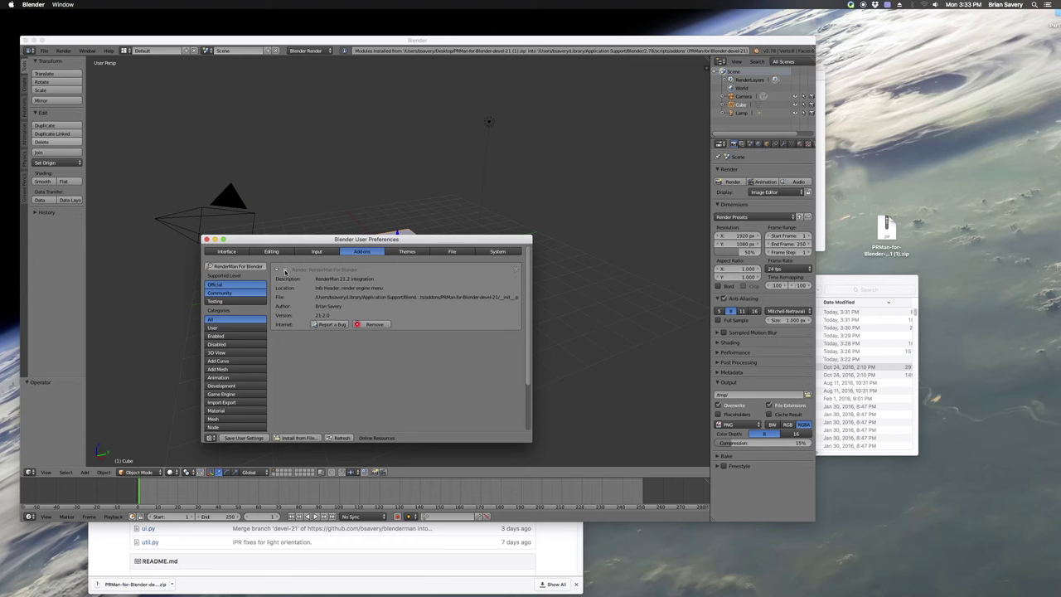
{"action": "left_click", "coordinate": [284, 271]}
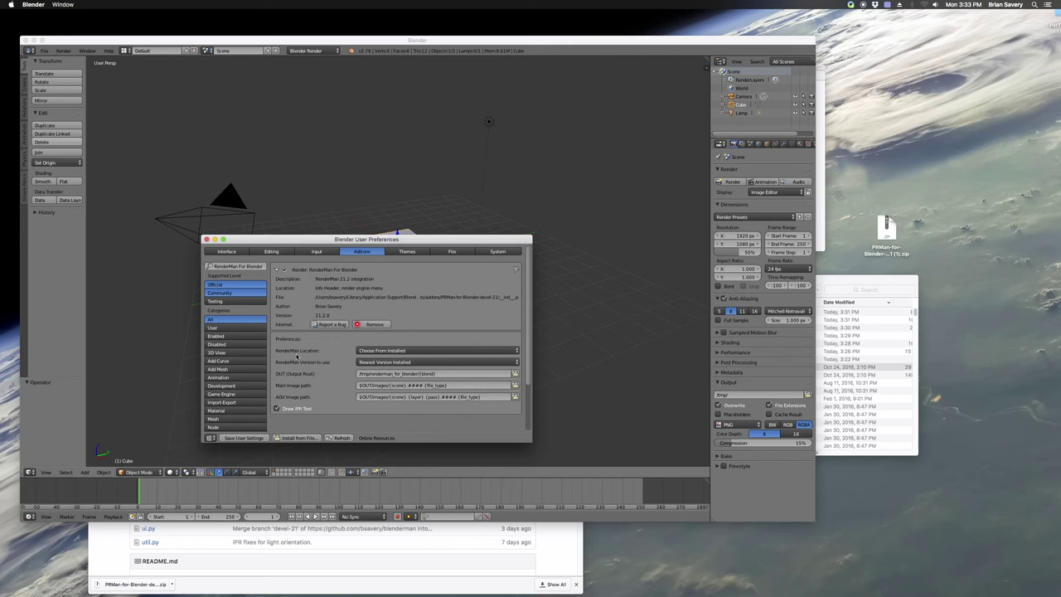
{"action": "left_click", "coordinate": [409, 351]}
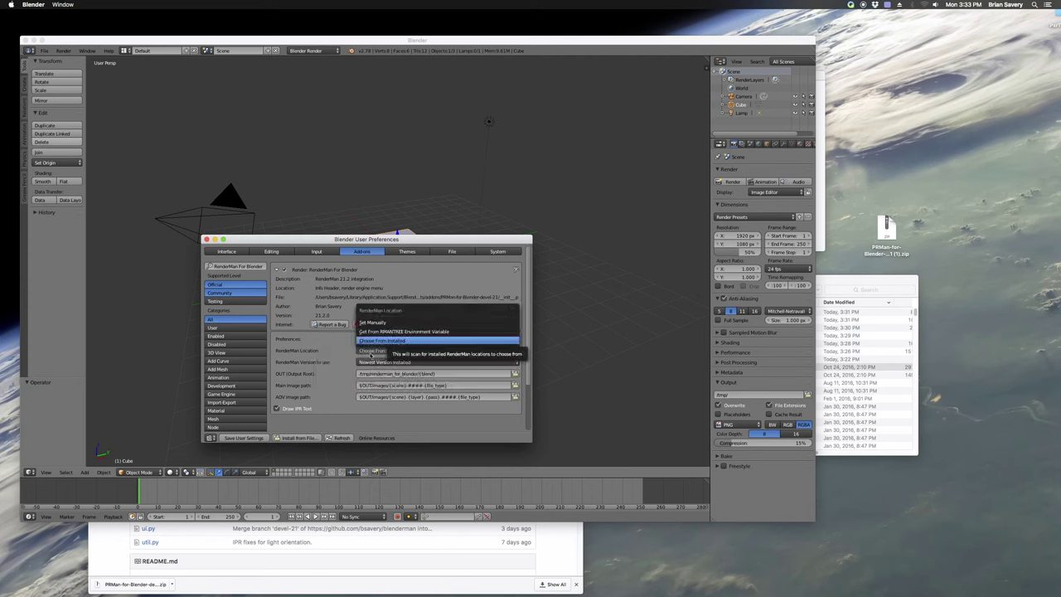
{"action": "left_click", "coordinate": [371, 356]}
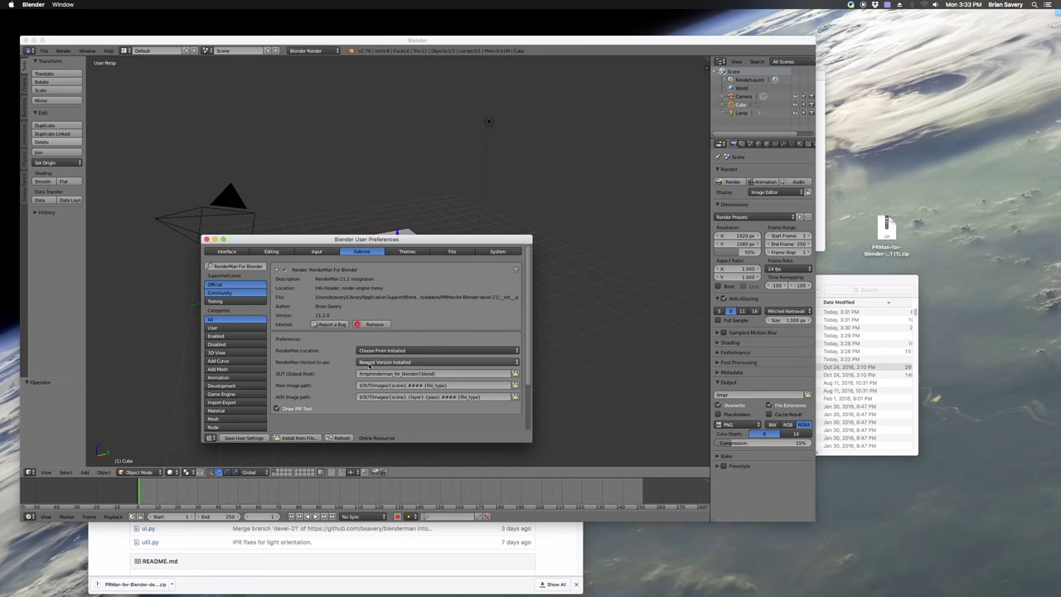
{"action": "left_click", "coordinate": [368, 363]}
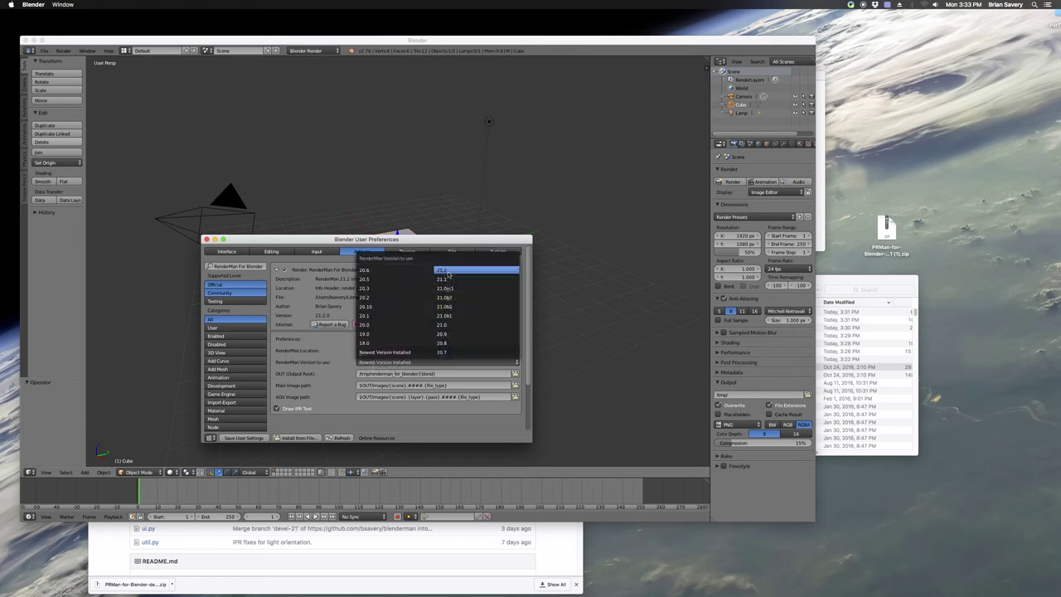
In Finder, open Applications > Pixar and widen the column to check the installed RenderMan versions
{"action": "left_click", "coordinate": [877, 277]}
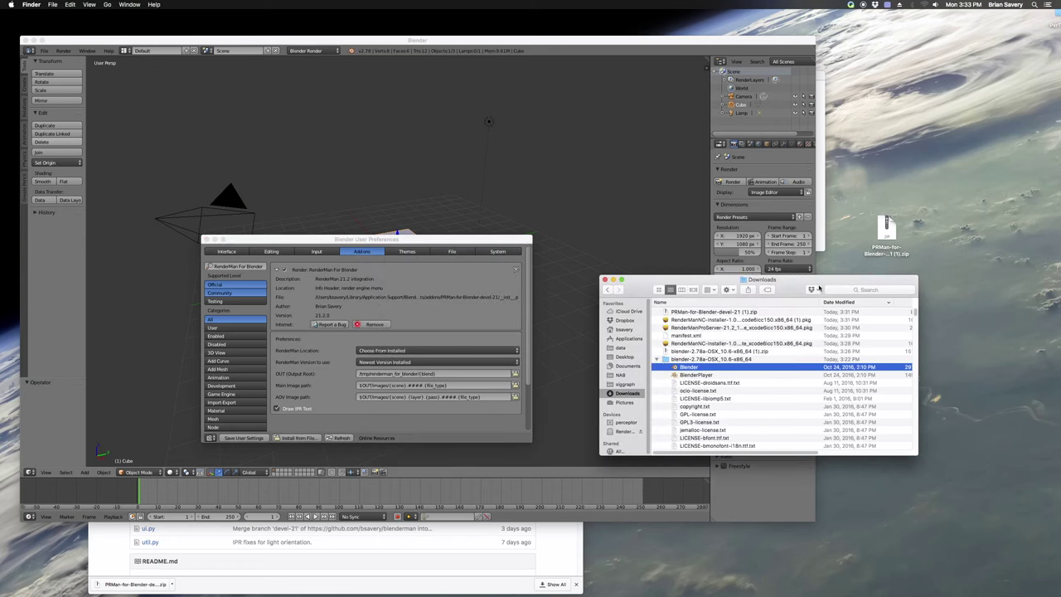
{"action": "left_click", "coordinate": [628, 338]}
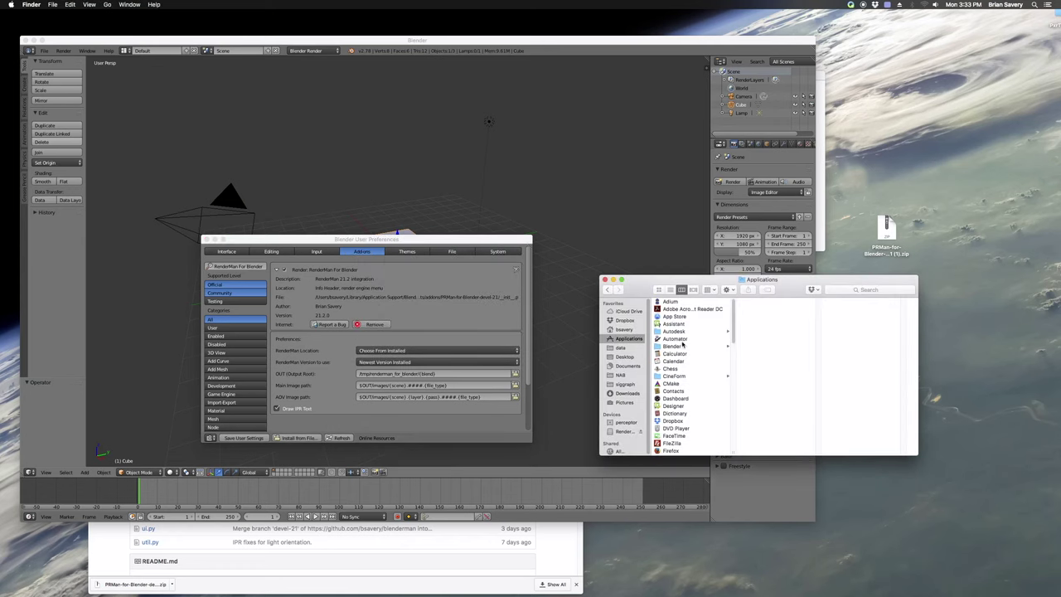
{"action": "scroll", "coordinate": [676, 356], "scroll_direction": "down", "scroll_amount": 10}
{"action": "scroll", "coordinate": [673, 357], "scroll_direction": "up", "scroll_amount": 5}
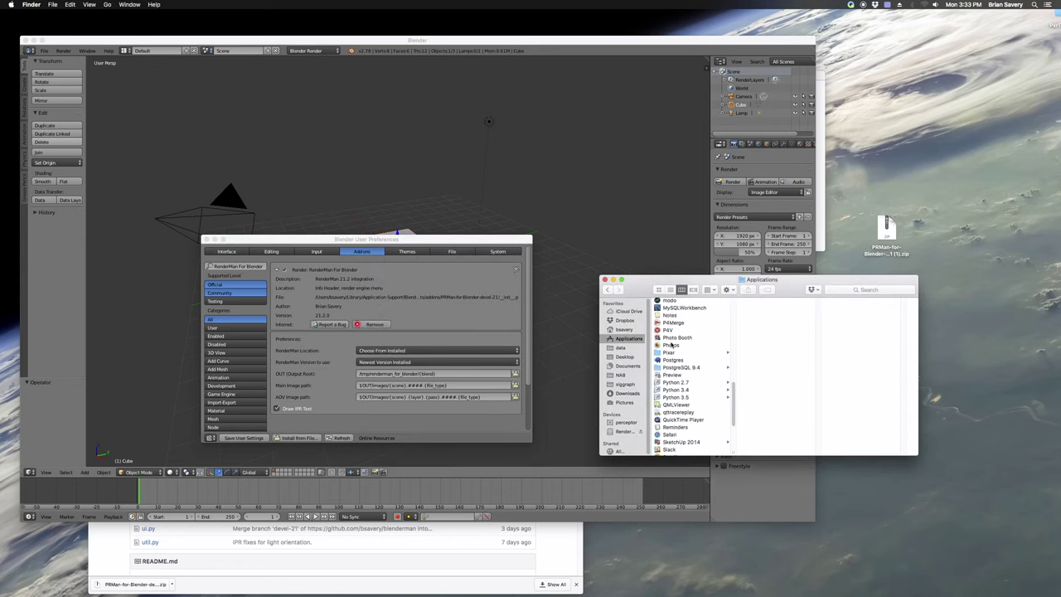
{"action": "left_click", "coordinate": [671, 352]}
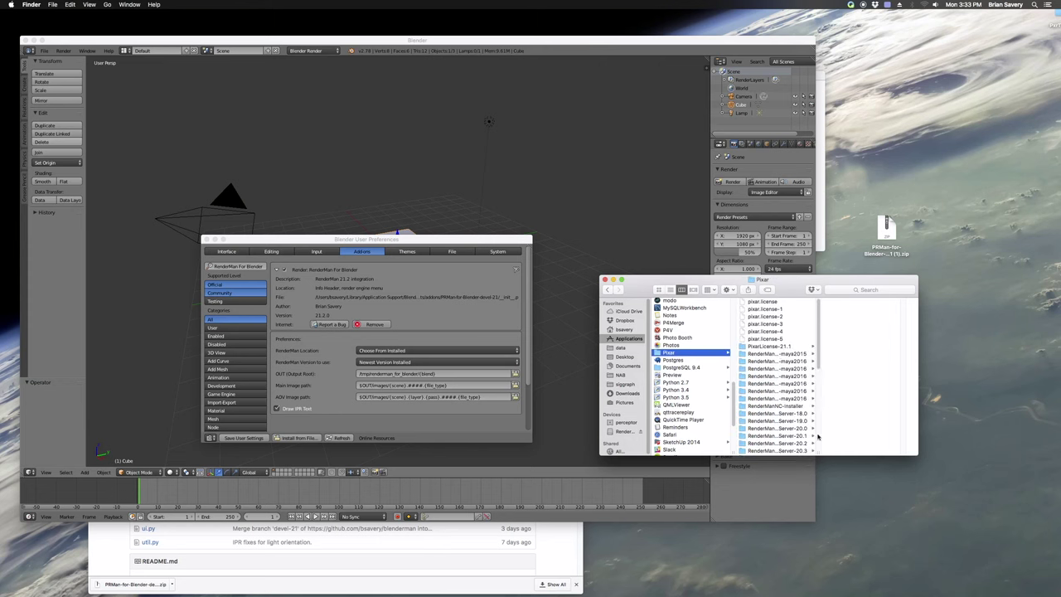
{"action": "left_click_drag", "start_coordinate": [819, 453], "coordinate": [876, 452]}
{"action": "scroll", "coordinate": [822, 425], "scroll_direction": "down", "scroll_amount": 3}
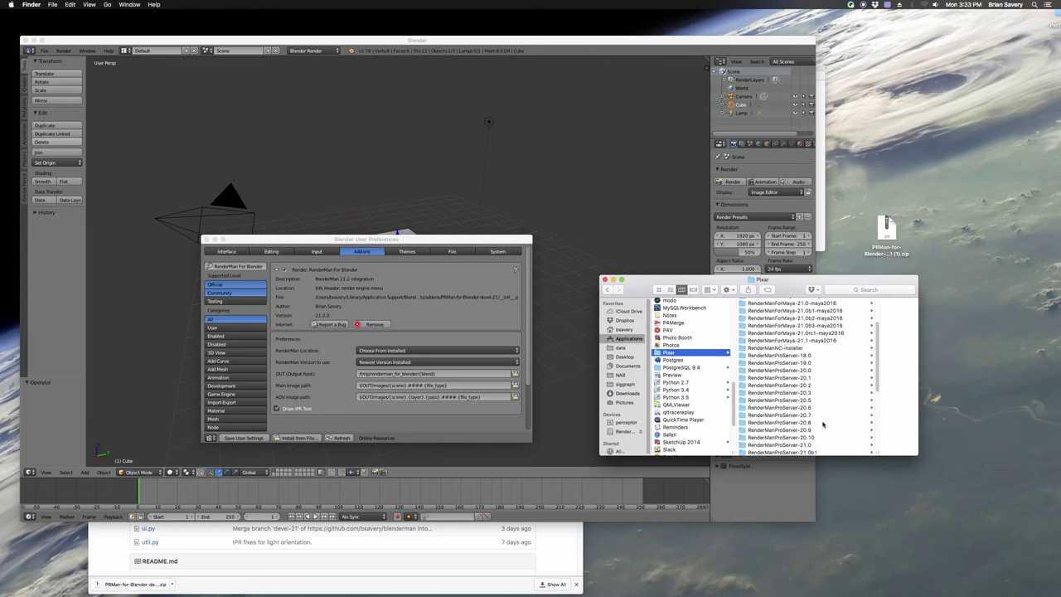
{"action": "scroll", "coordinate": [822, 424], "scroll_direction": "down", "scroll_amount": 3}
Set 'RenderMan Version to use' to Newest Version Installed and close User Preferences
{"action": "left_click", "coordinate": [412, 363]}
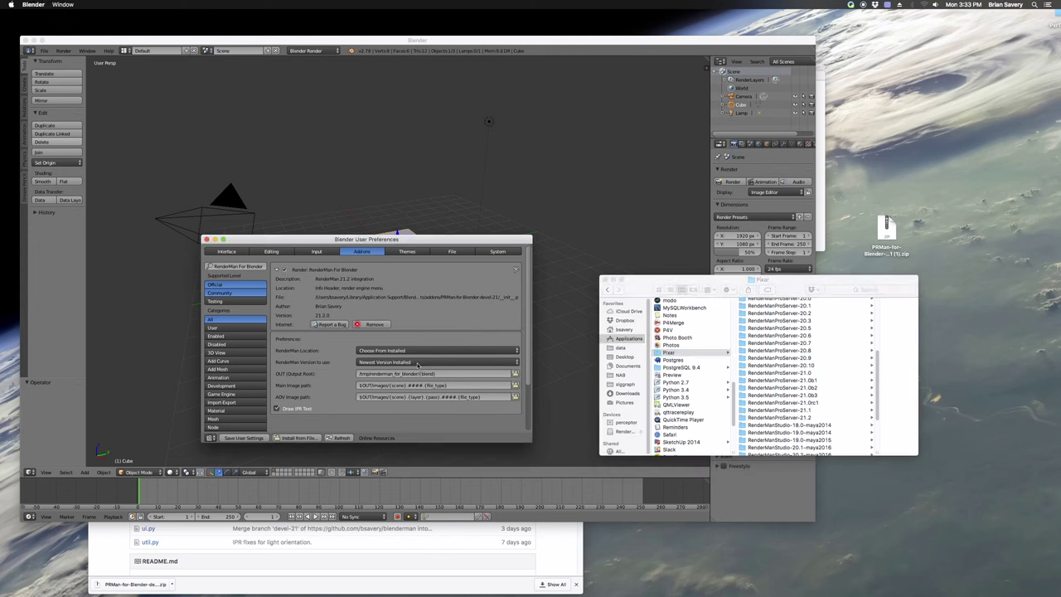
{"action": "left_click", "coordinate": [411, 362]}
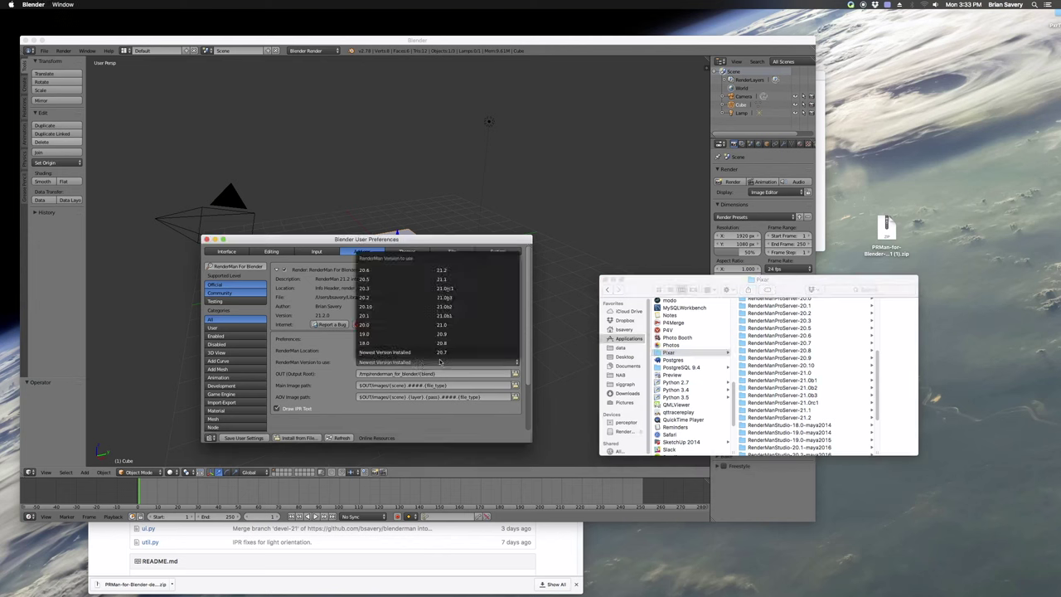
{"action": "left_click", "coordinate": [385, 352]}
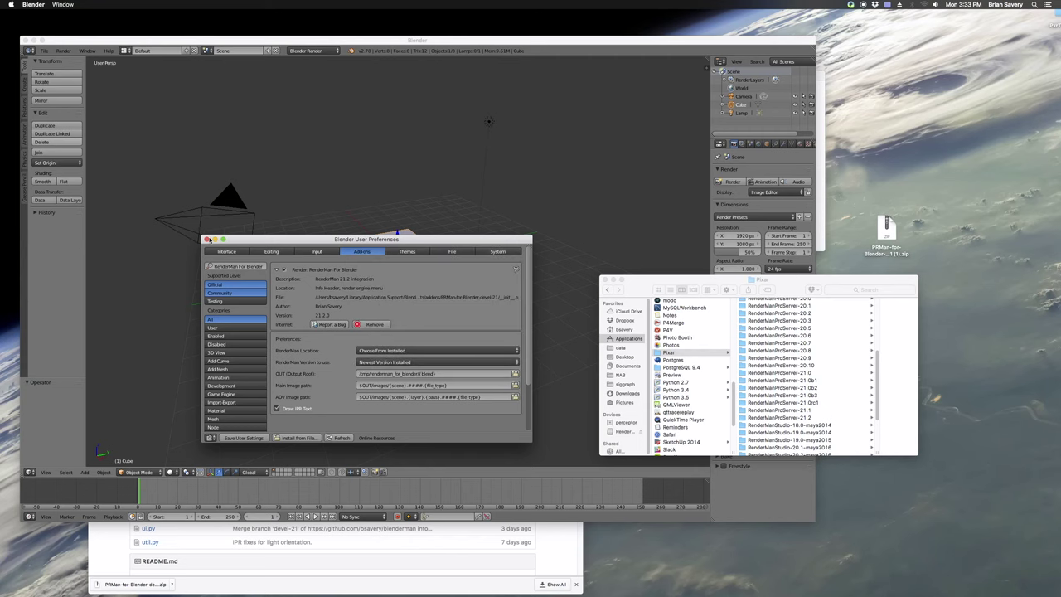
{"action": "left_click", "coordinate": [207, 238]}
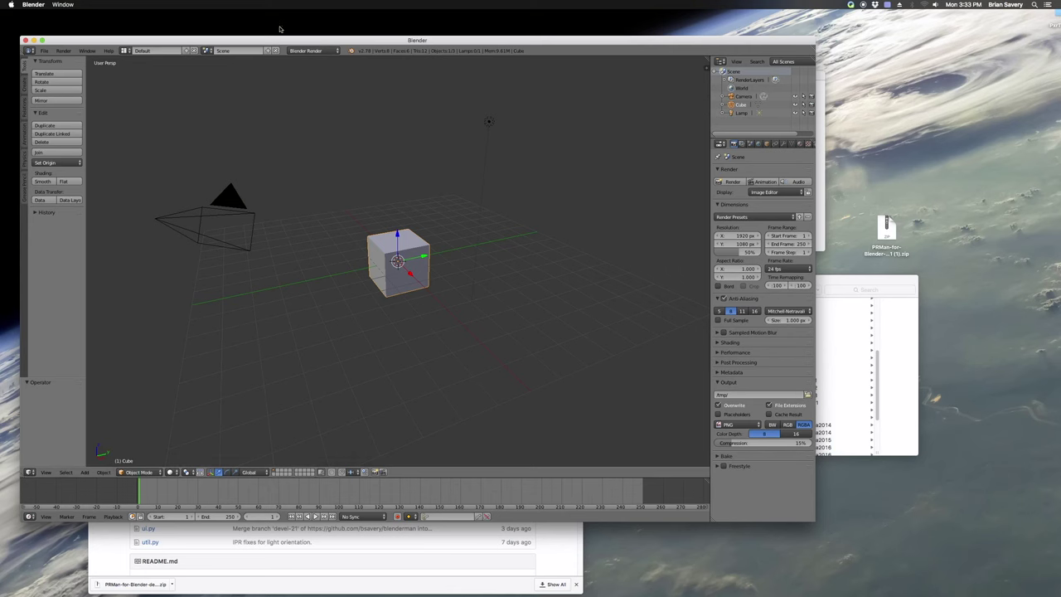
Switch the render engine to RenderMan Render, render the cube, and return to the 3D View
{"action": "left_click", "coordinate": [308, 50]}
{"action": "left_click", "coordinate": [305, 87]}
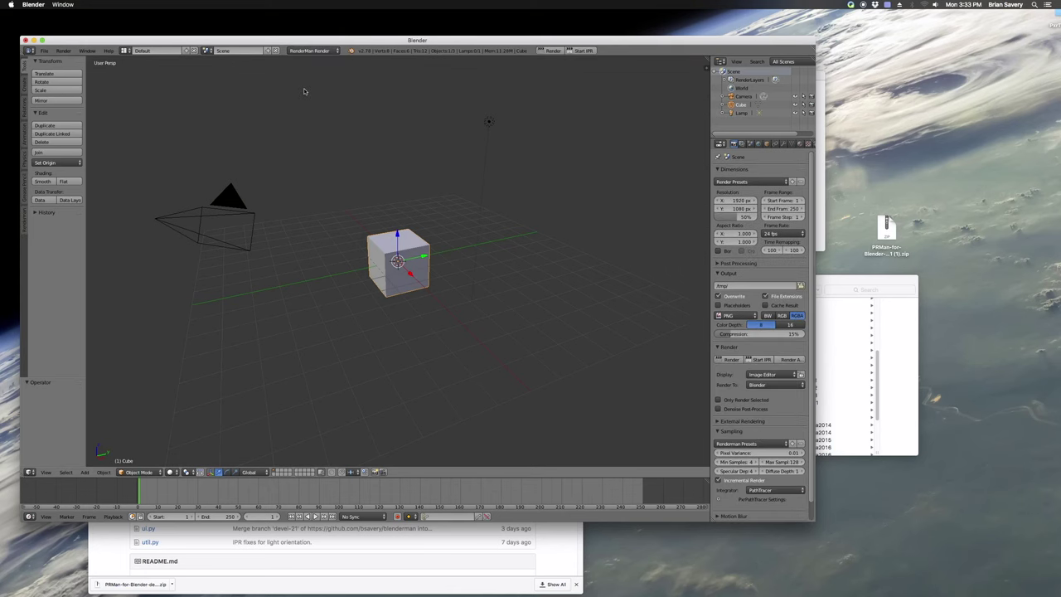
{"action": "left_click", "coordinate": [553, 51]}
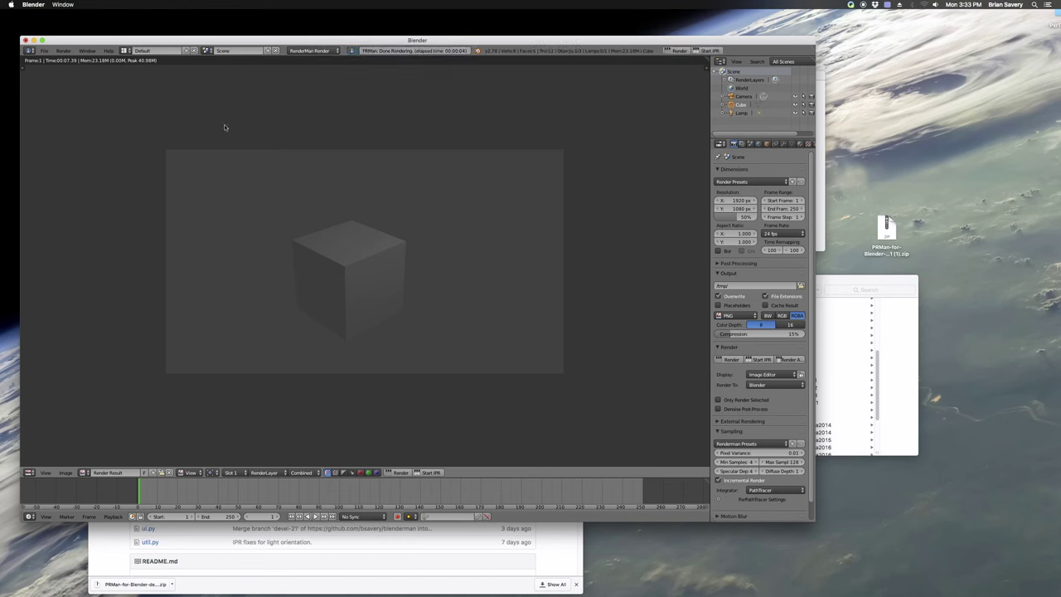
{"action": "left_click", "coordinate": [29, 472]}
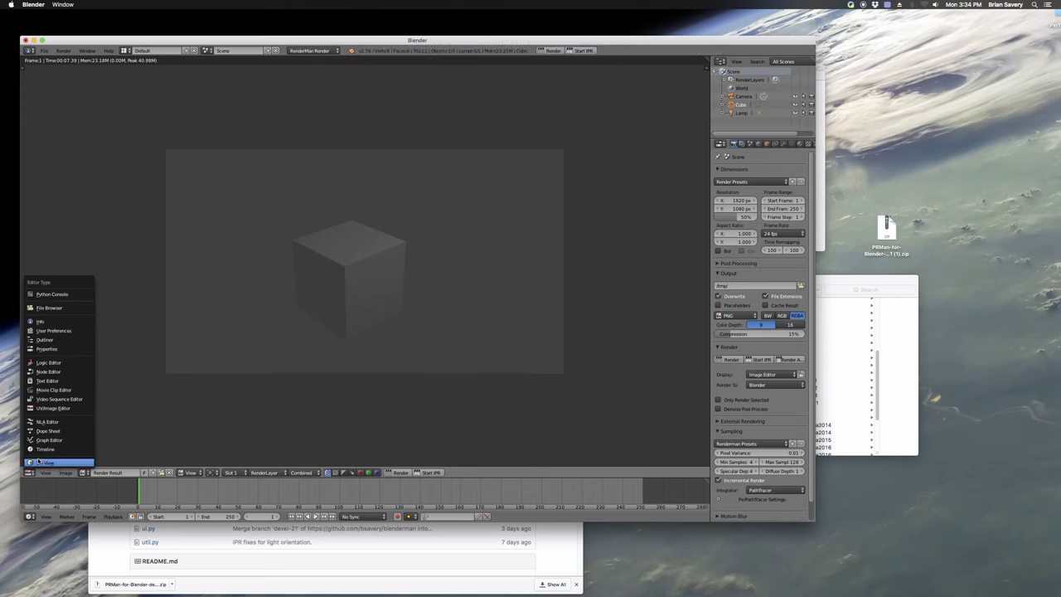
{"action": "left_click", "coordinate": [53, 459]}
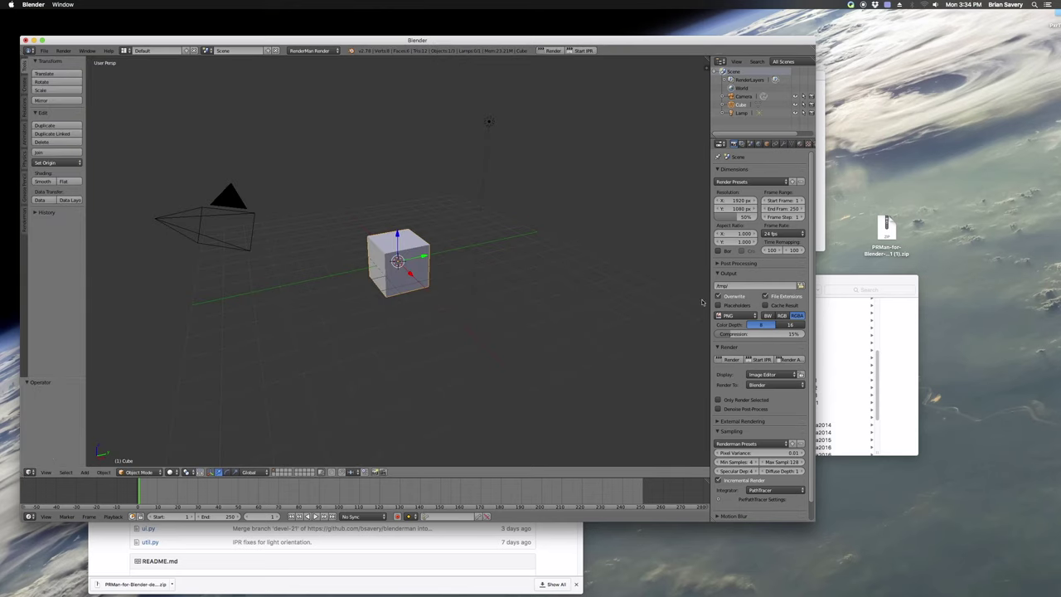
Set the render Display to Keep UI and render the cube into the it viewer
{"action": "left_click", "coordinate": [766, 374]}
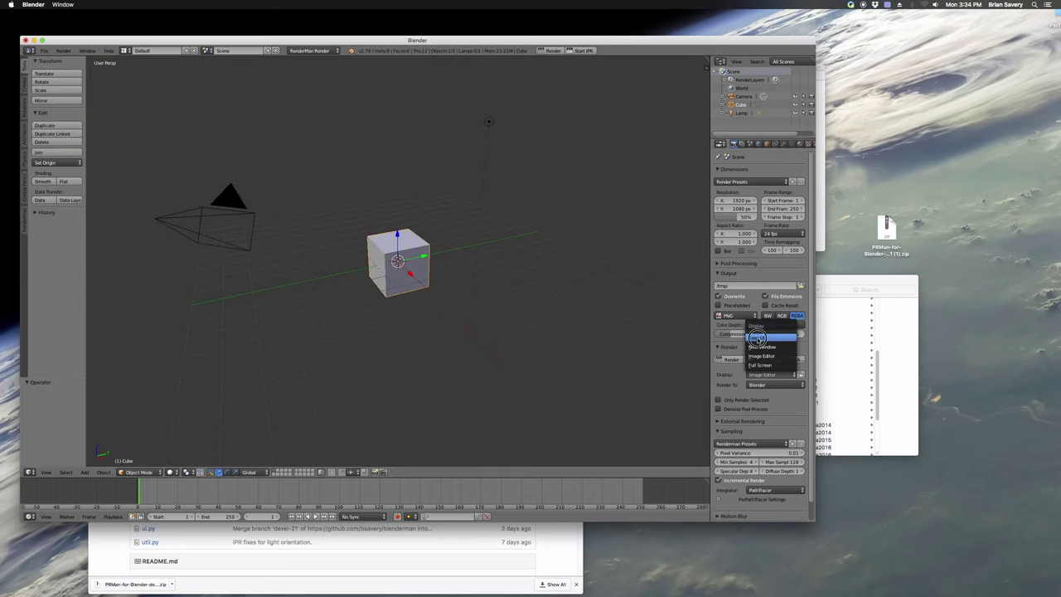
{"action": "left_click", "coordinate": [756, 337]}
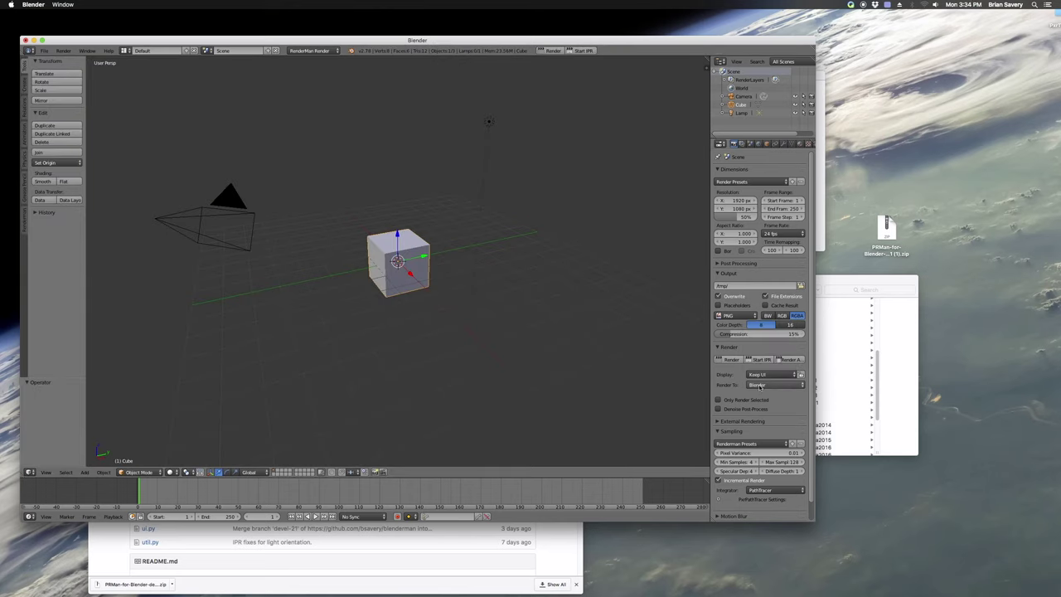
{"action": "left_click", "coordinate": [759, 361]}
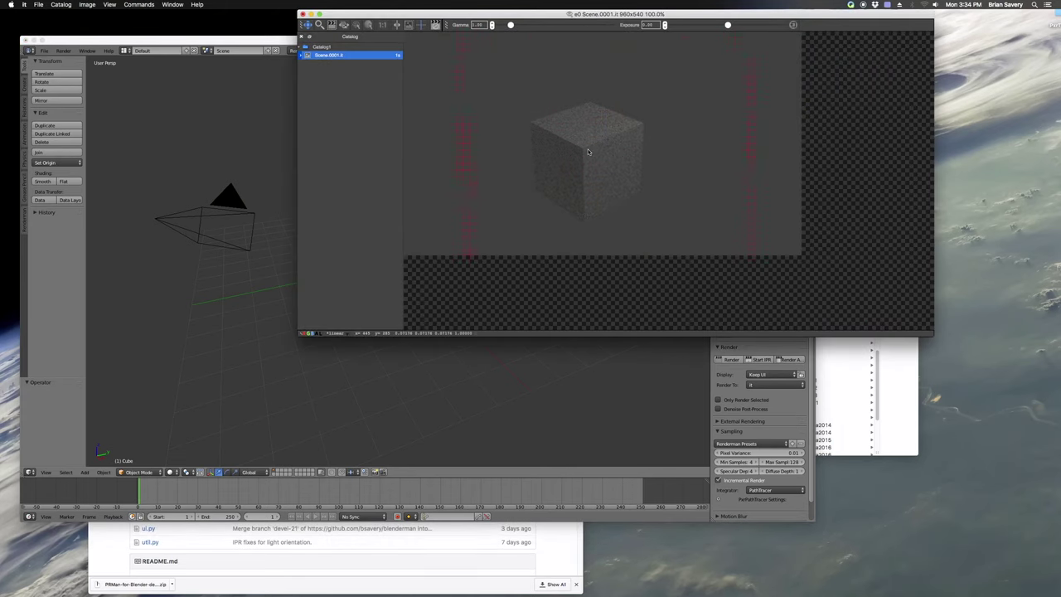
Move the it viewer aside and bring the Blender window back to the front
{"action": "left_click_drag", "start_coordinate": [570, 15], "coordinate": [819, 356]}
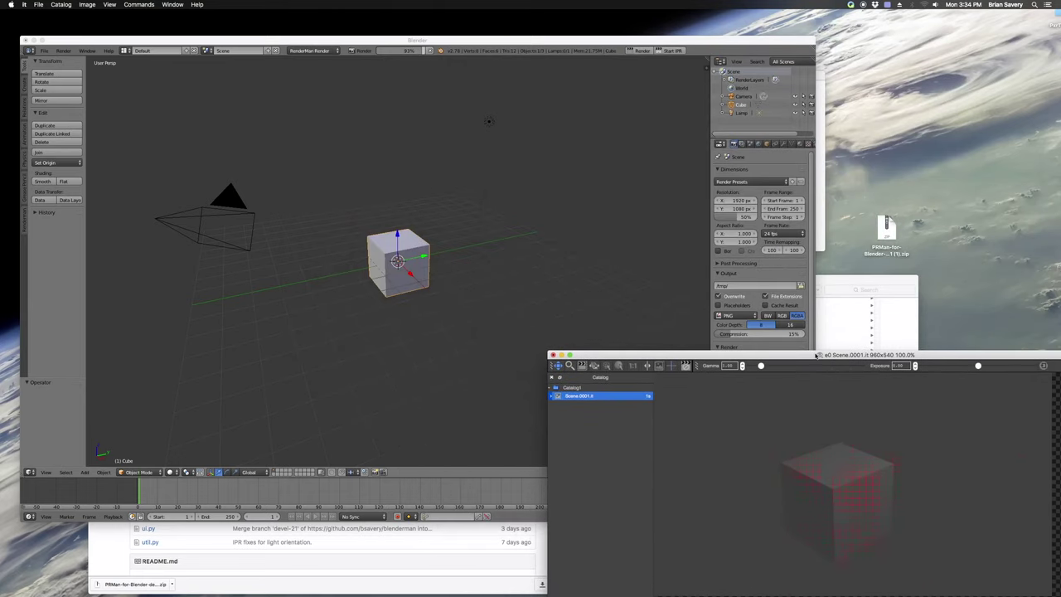
{"action": "left_click", "coordinate": [544, 265]}
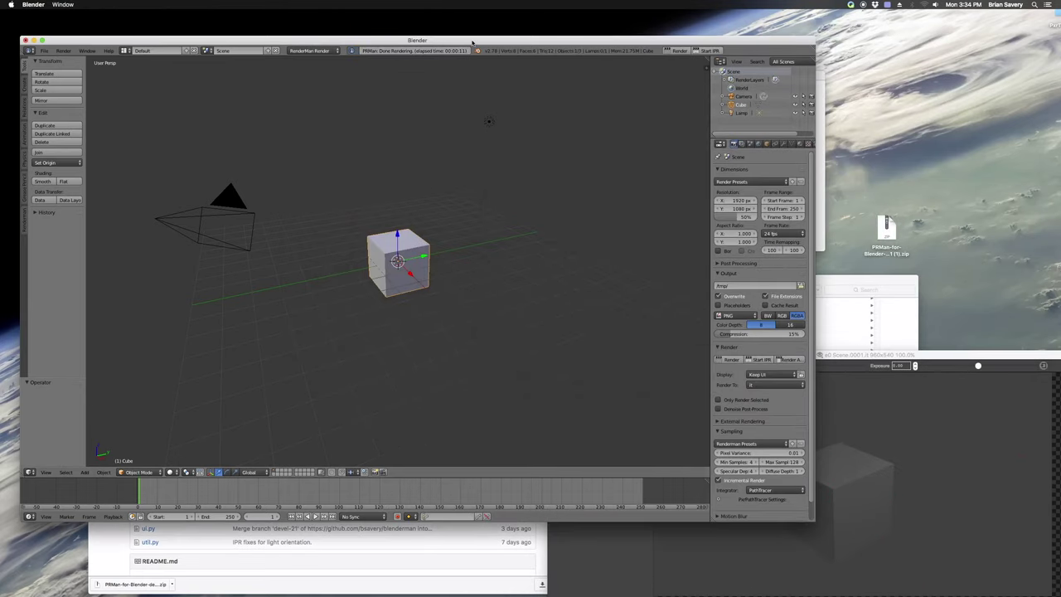
{"action": "left_click_drag", "start_coordinate": [472, 39], "coordinate": [468, 20]}
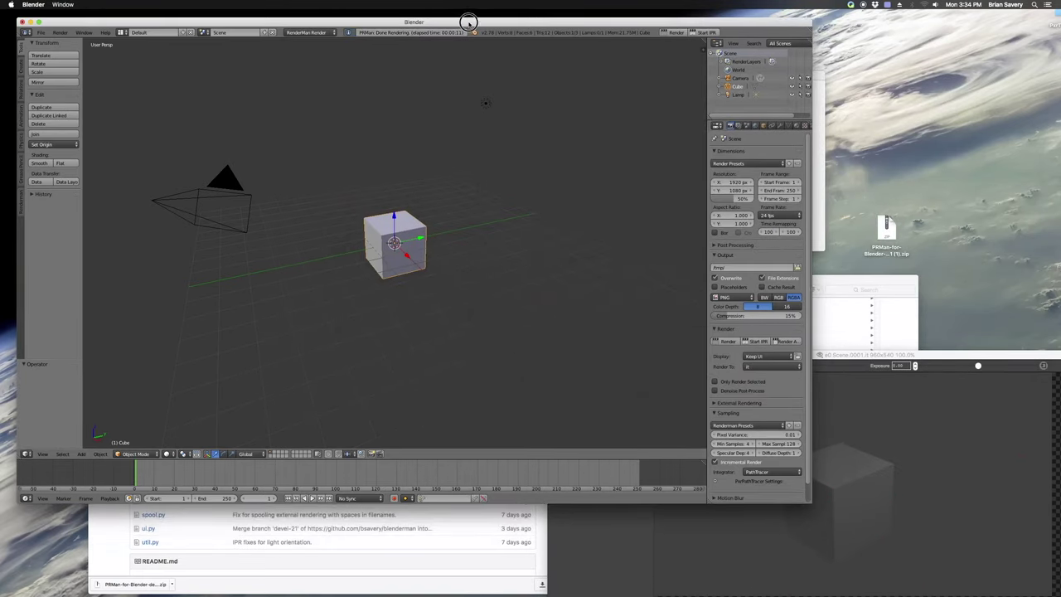
Start RenderMan IPR and shift the camera 0.281 along Y, watching the it viewer update live
{"action": "left_click", "coordinate": [706, 32]}
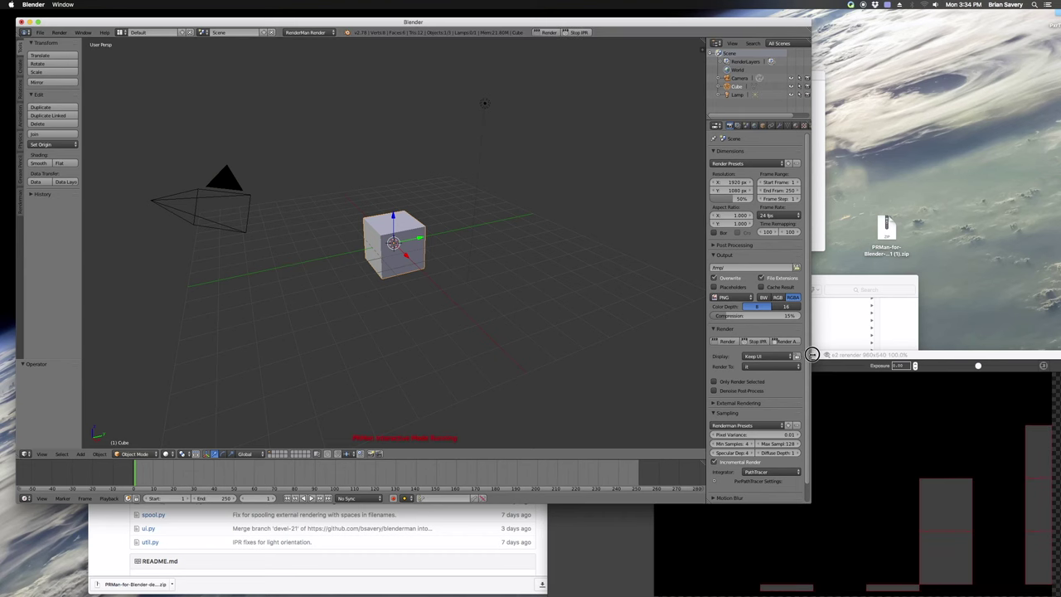
{"action": "left_click_drag", "start_coordinate": [812, 356], "coordinate": [651, 365]}
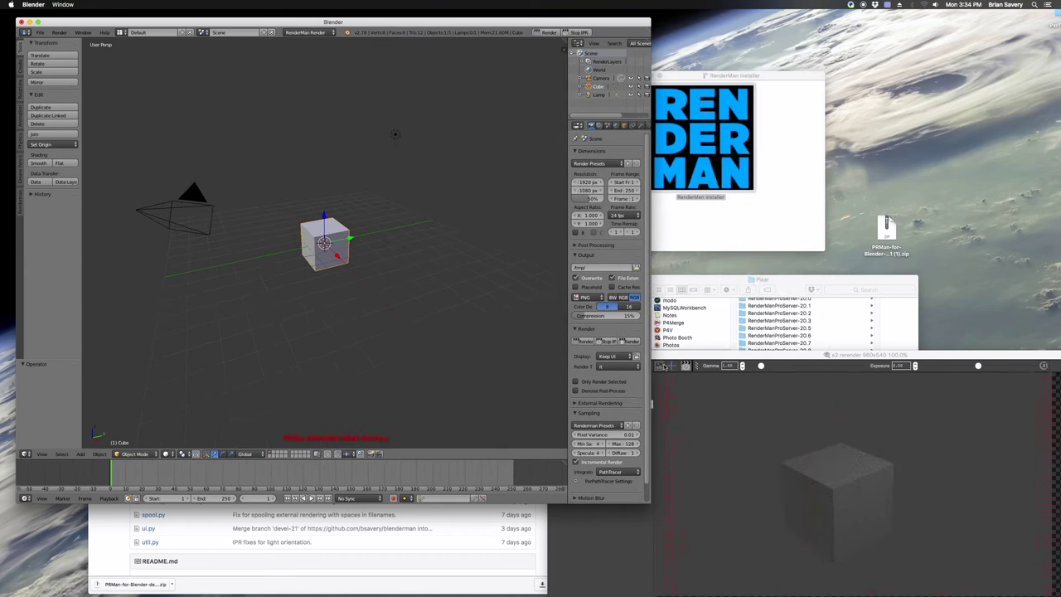
{"action": "right_click", "coordinate": [162, 211]}
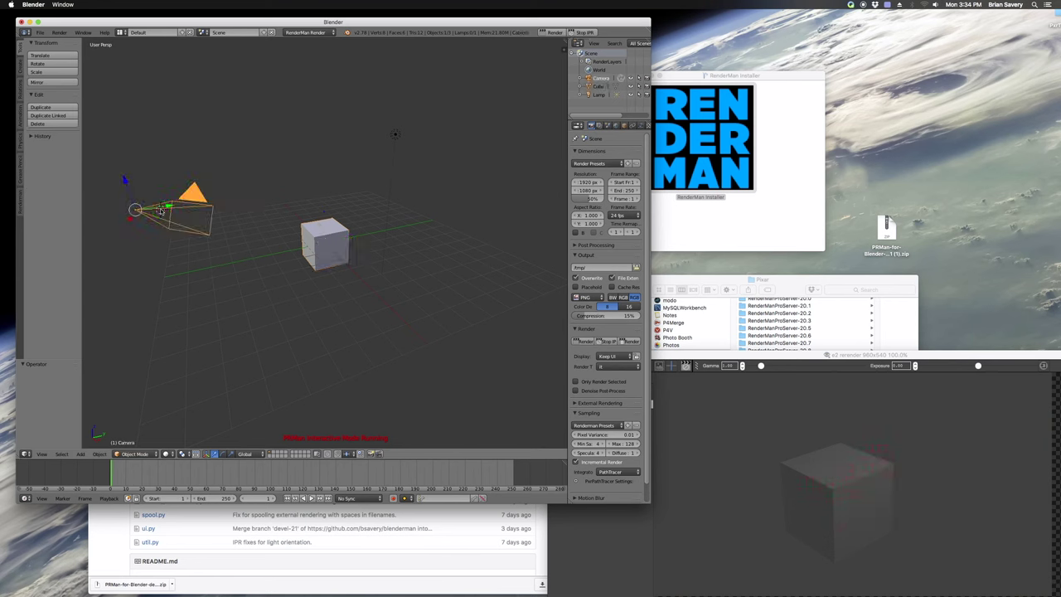
{"action": "key", "text": "g"}
{"action": "key", "text": "y"}
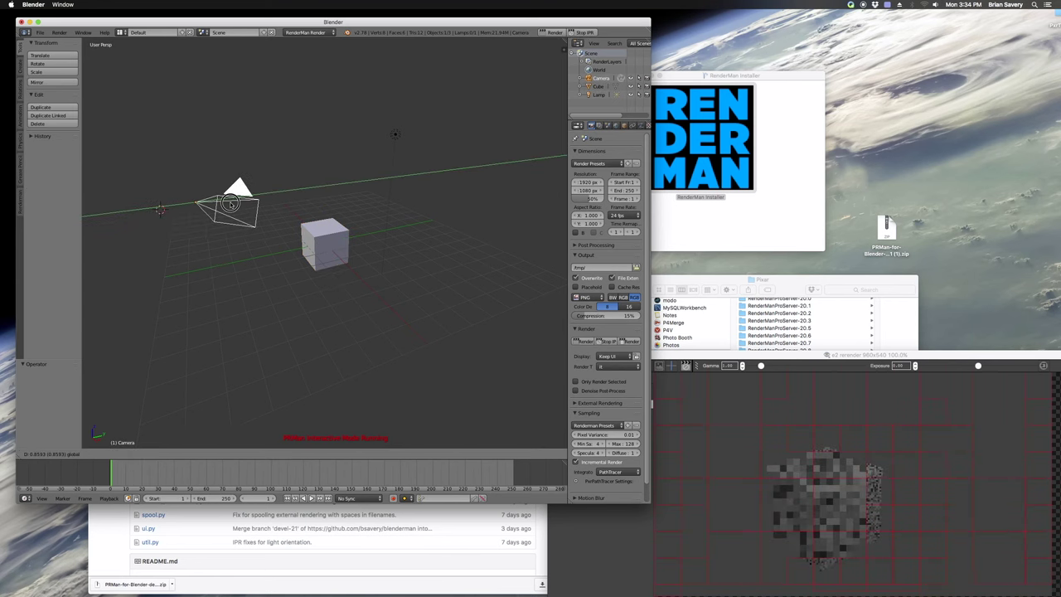
{"action": "key", "text": "Return"}
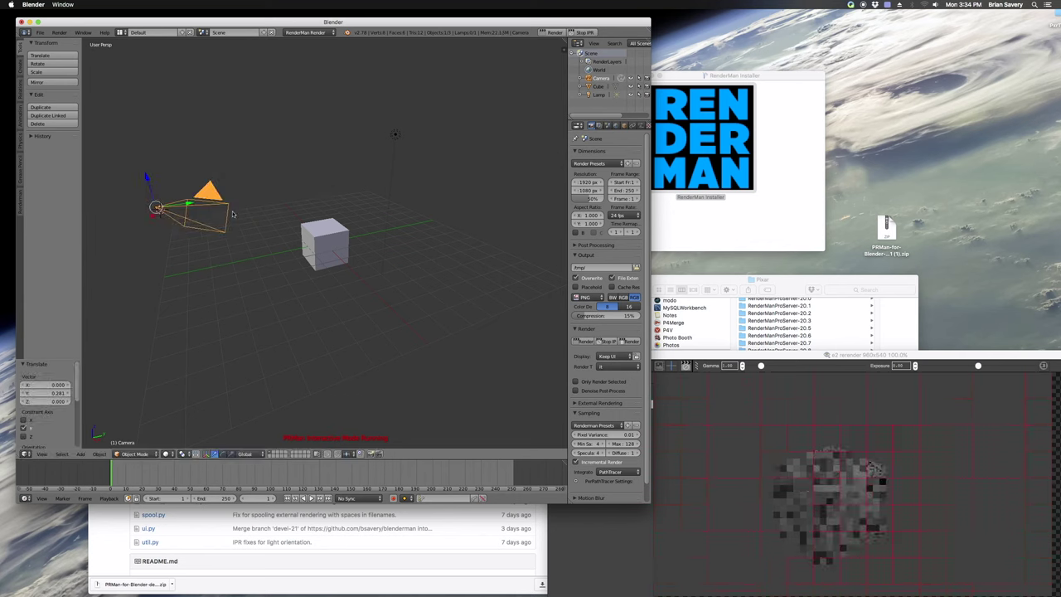
{"action": "right_click", "coordinate": [324, 243]}
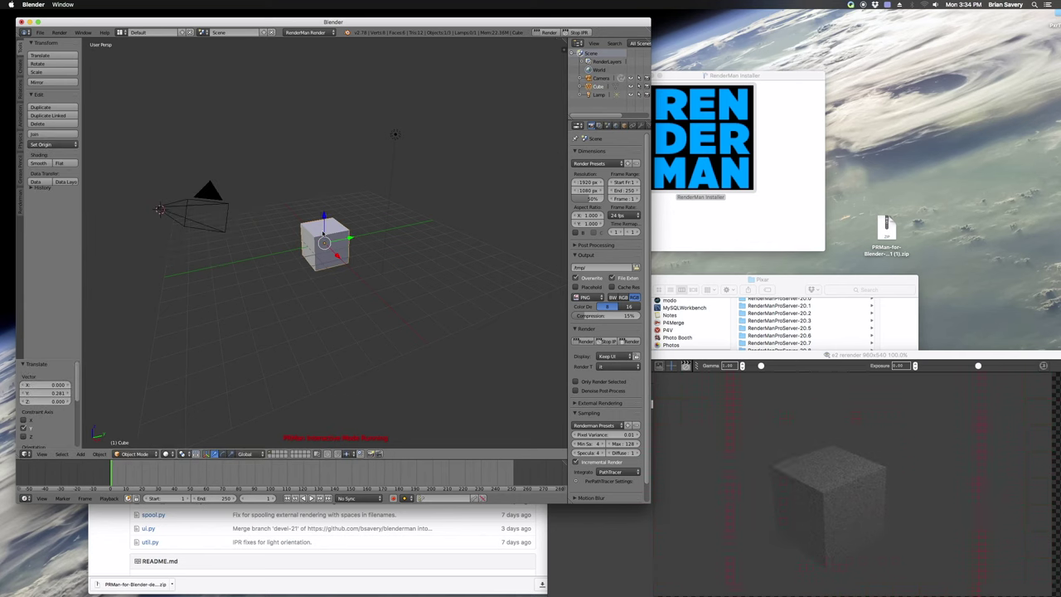
{"action": "left_click", "coordinate": [624, 126]}
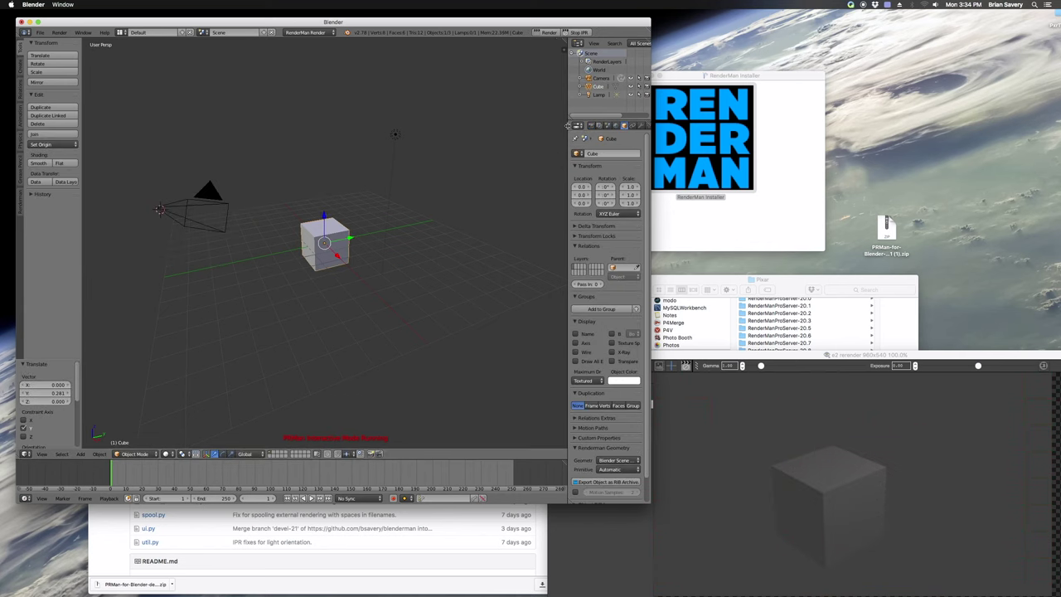